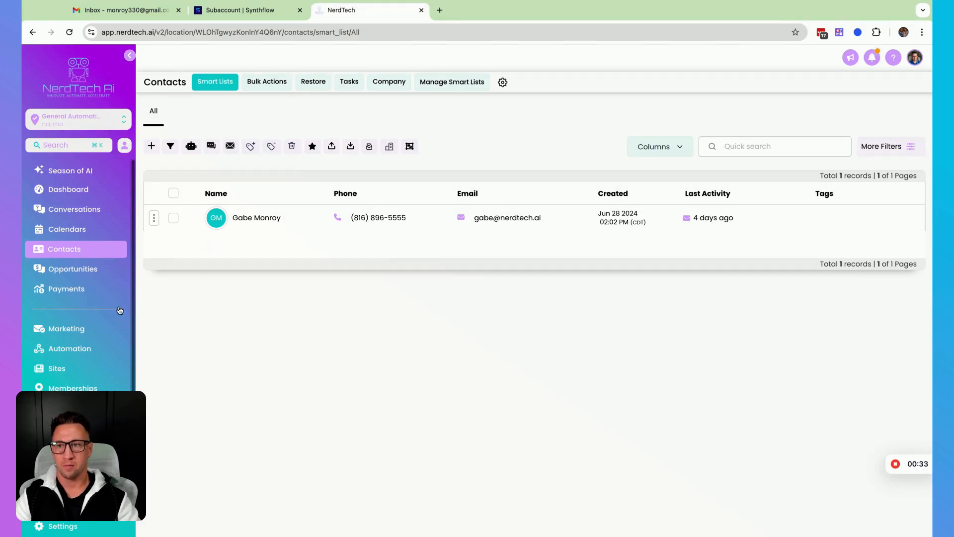
# Step: Open the "Real Estate Sale Agreement - Seller - Template" from the Documents & Contracts templates in Payments
pyautogui.click(79, 290)
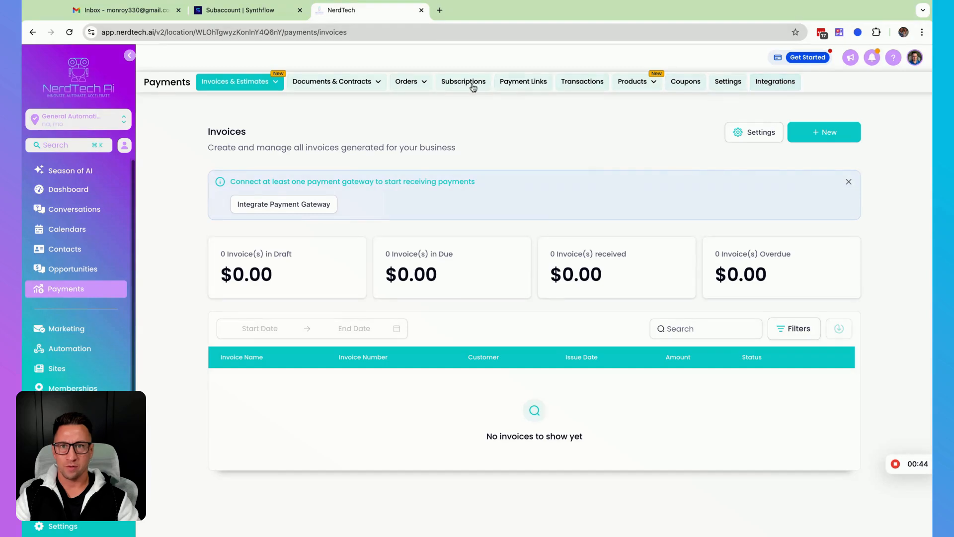
pyautogui.moveTo(350, 84)
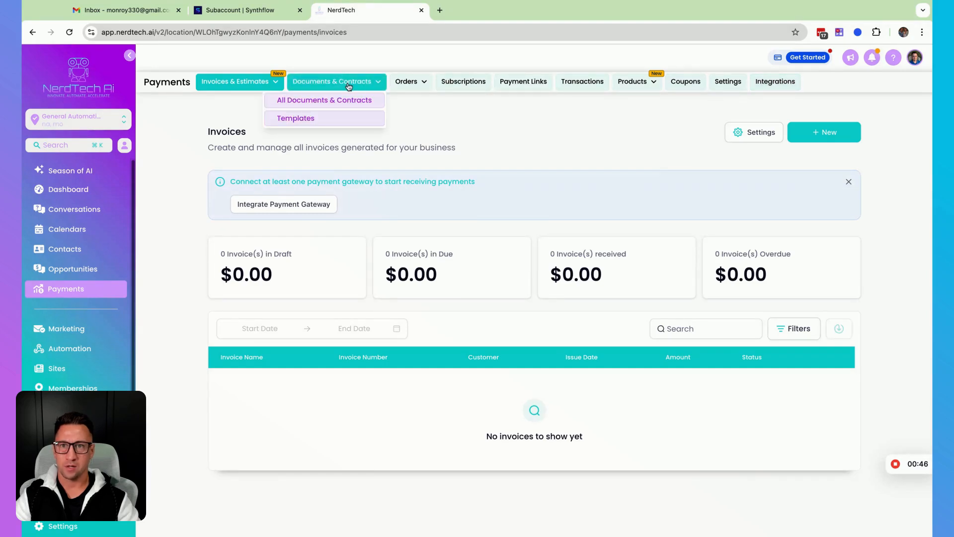
pyautogui.click(332, 121)
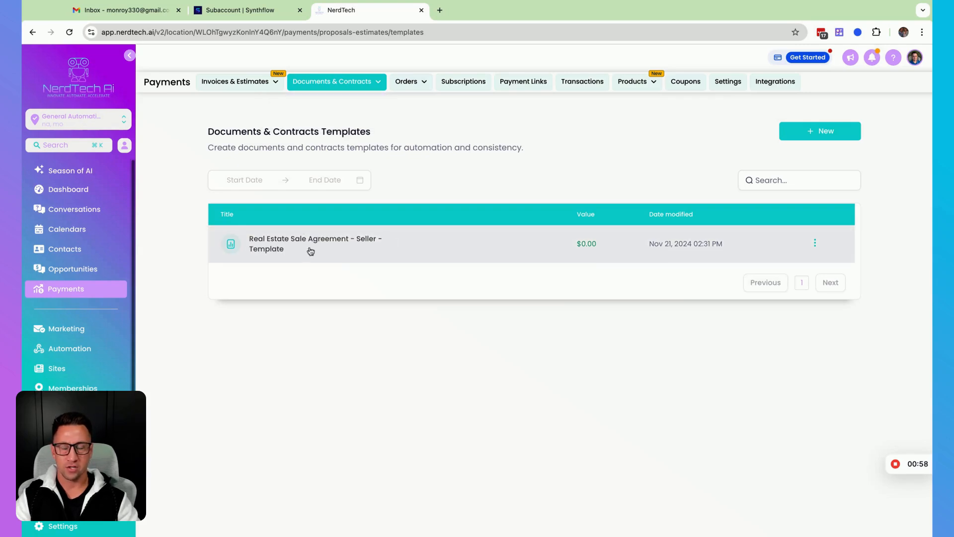
pyautogui.click(815, 132)
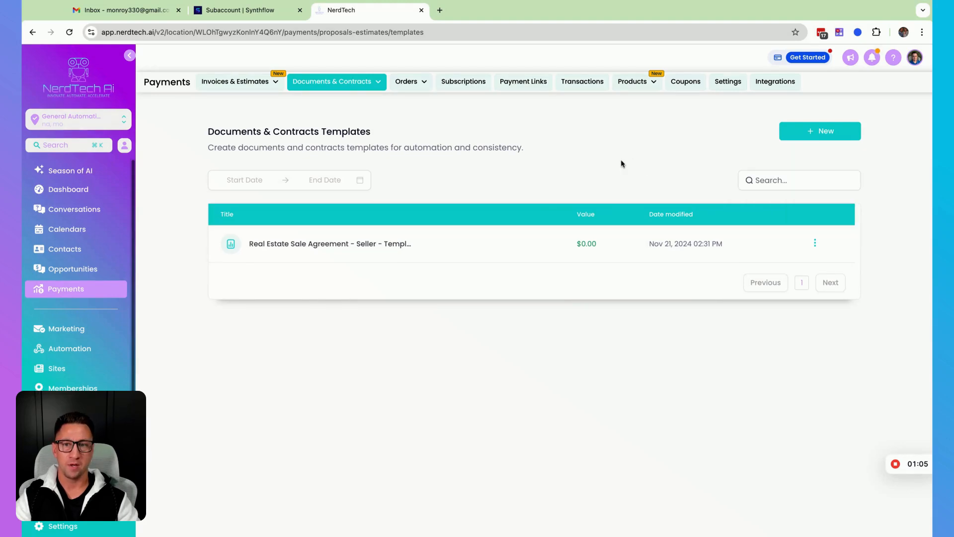
pyautogui.click(331, 249)
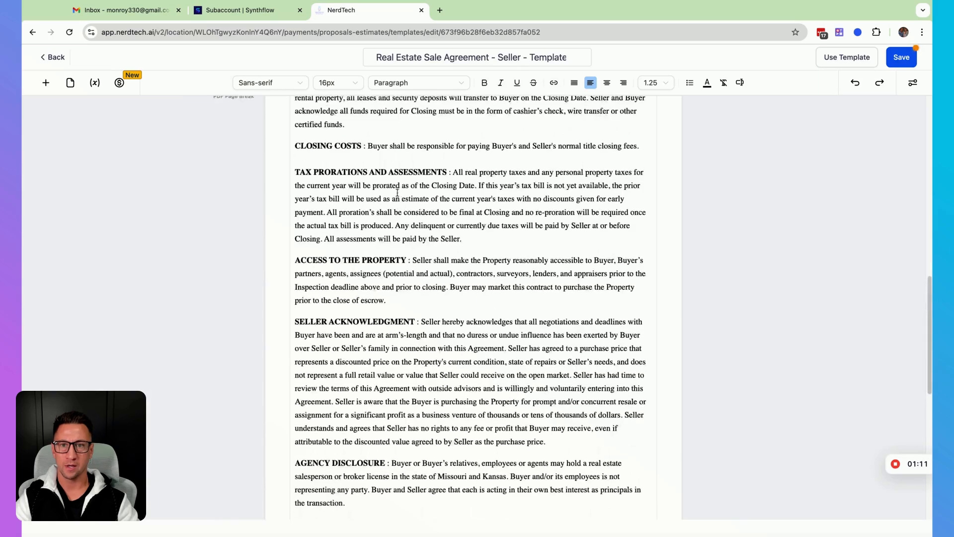
# Step: Review the agreement's clauses from the opening parties to Closing and Possession, noting the filled placeholders and the remaining blanks
pyautogui.scroll(6, 398, 190)
pyautogui.scroll(6, 399, 191)
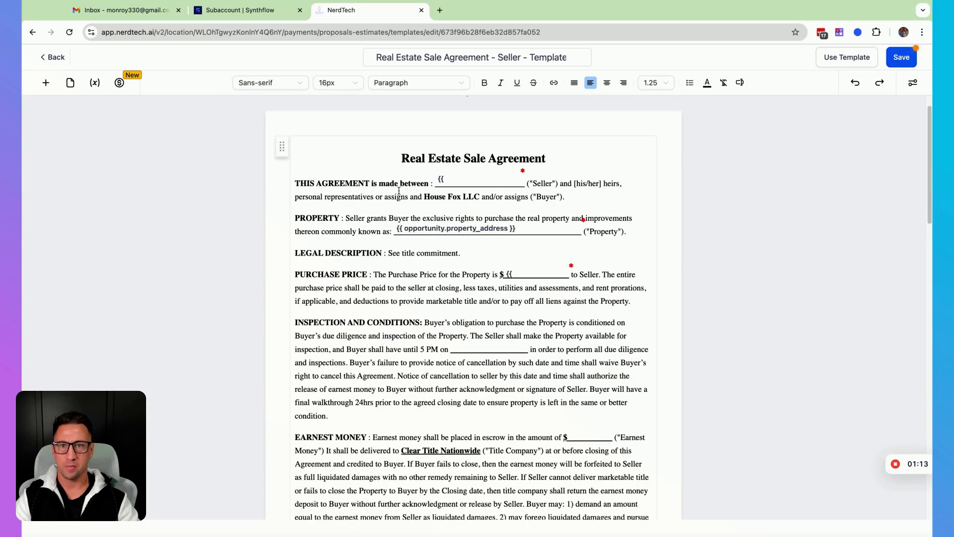
pyautogui.scroll(-2, 471, 219)
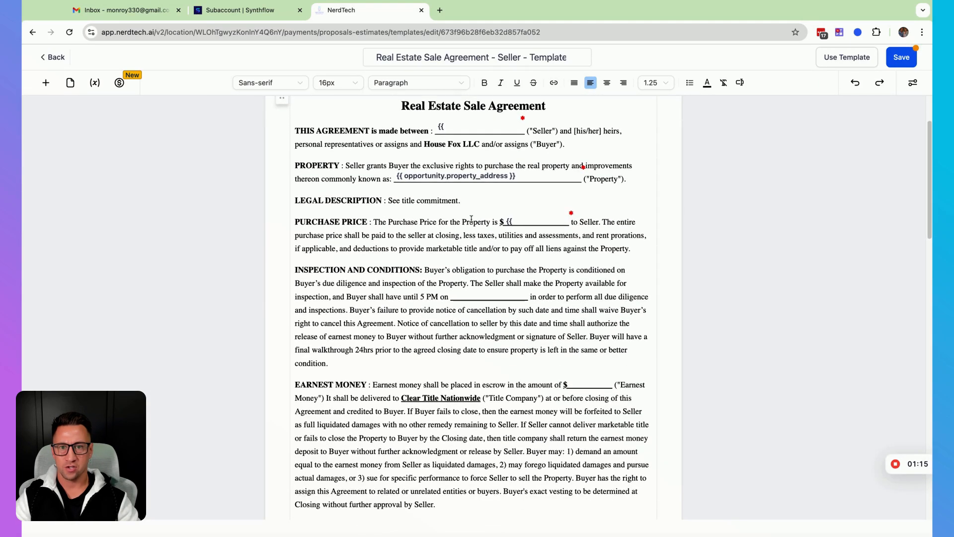
pyautogui.scroll(-4, 471, 219)
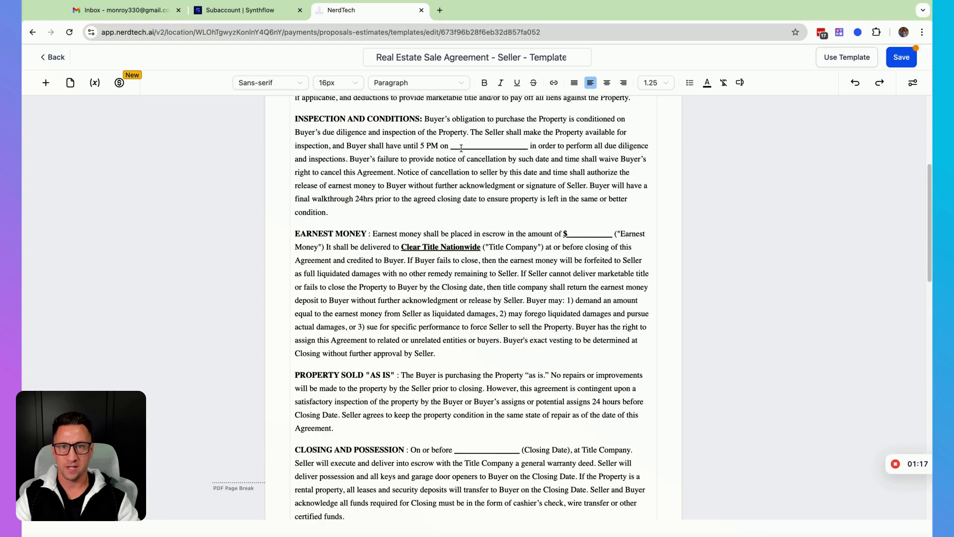
pyautogui.doubleClick(461, 147)
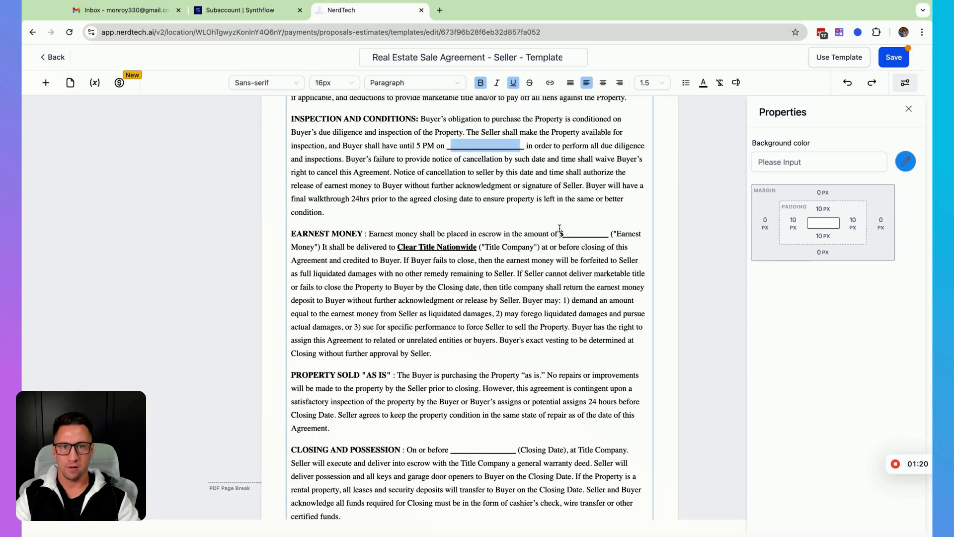
pyautogui.scroll(6, 560, 229)
pyautogui.click(406, 227)
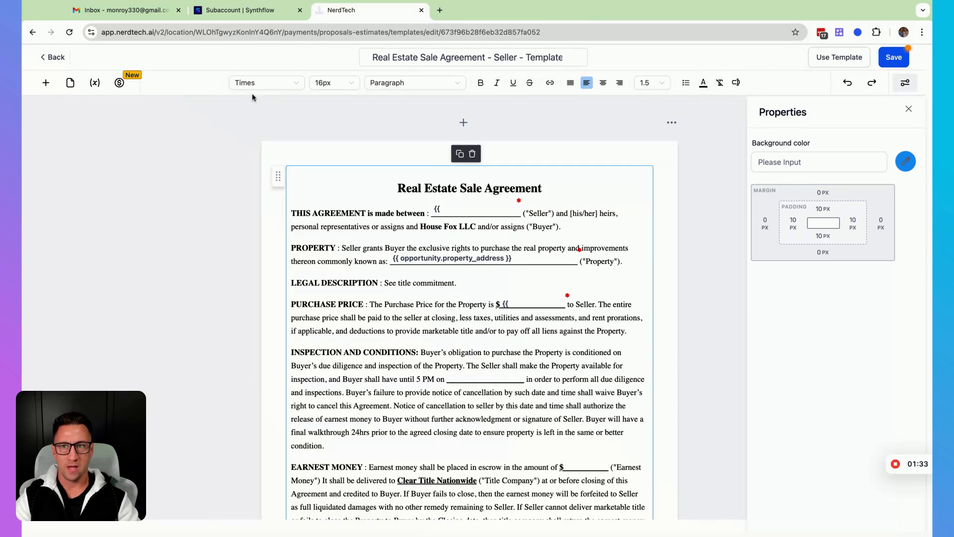
# Step: Place a text field on the blank 5 PM inspection deadline line and browse its contact custom values to the Send Contract fields
pyautogui.click(46, 87)
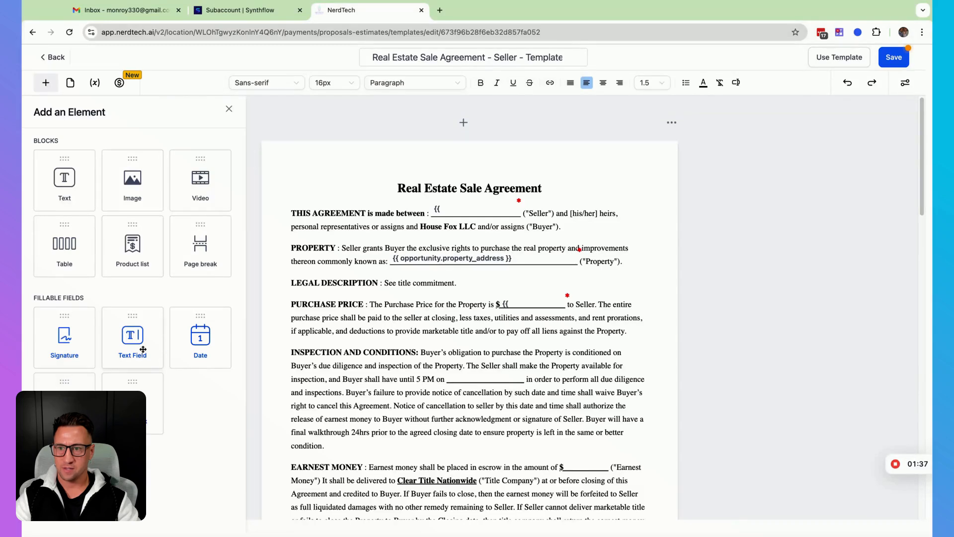
pyautogui.moveTo(136, 345); pyautogui.dragTo(492, 373)
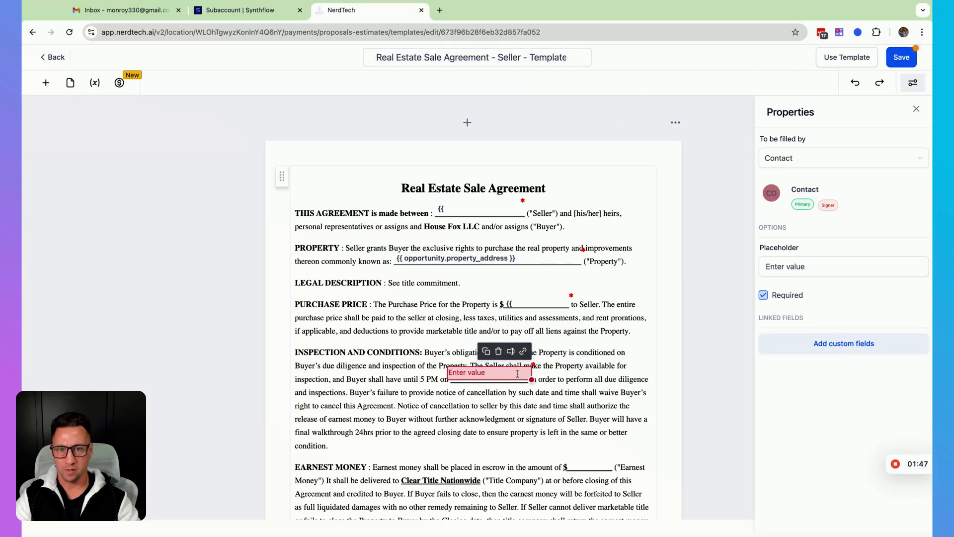
pyautogui.click(511, 351)
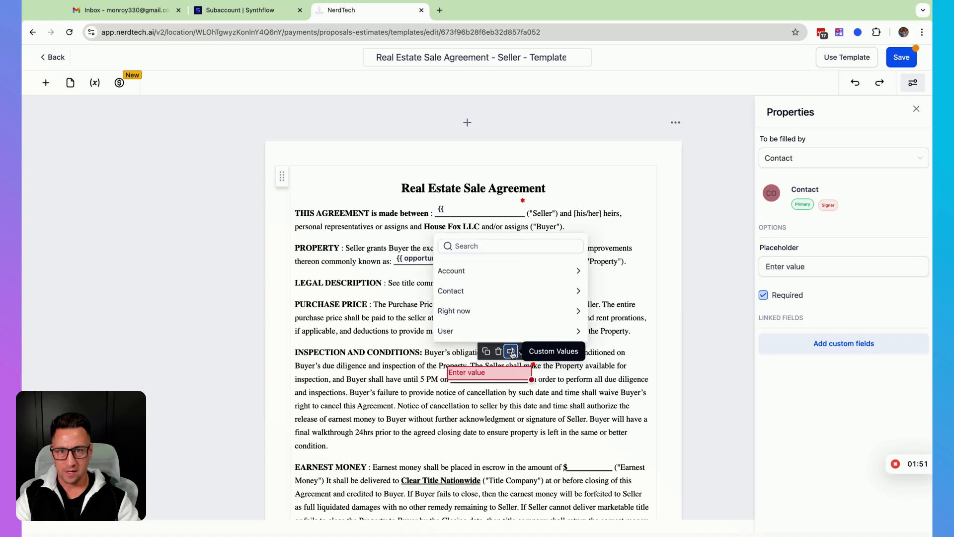
pyautogui.click(485, 292)
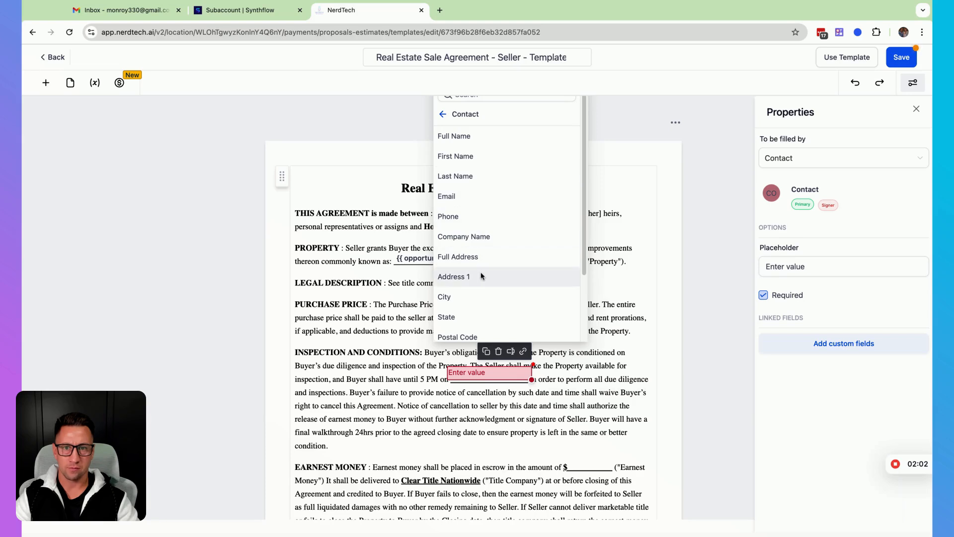
pyautogui.scroll(-1, 469, 199)
pyautogui.scroll(-1, 469, 200)
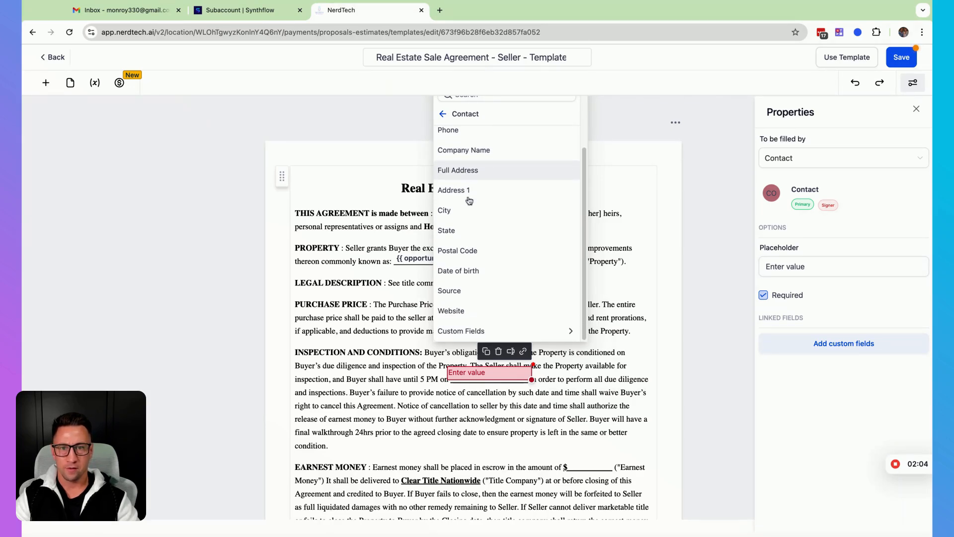
pyautogui.click(472, 333)
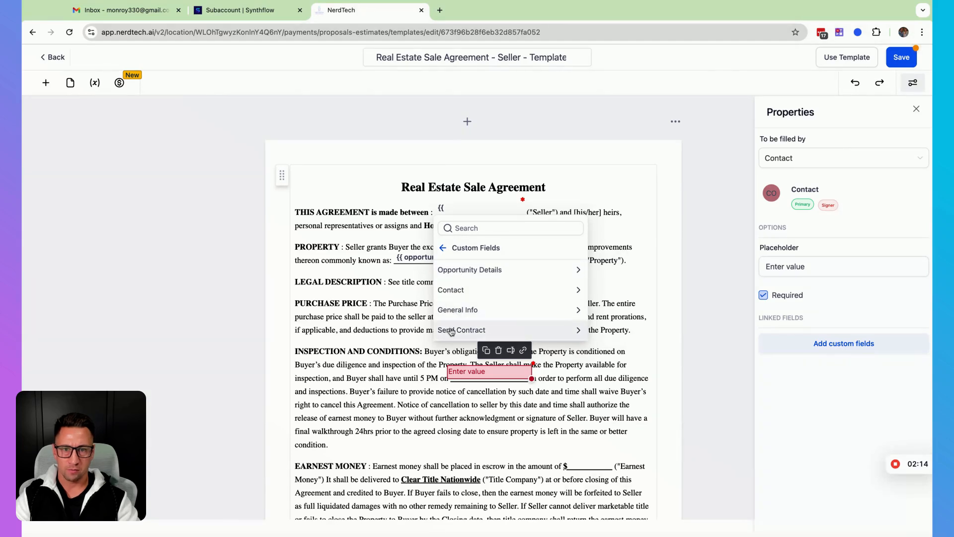
pyautogui.click(467, 332)
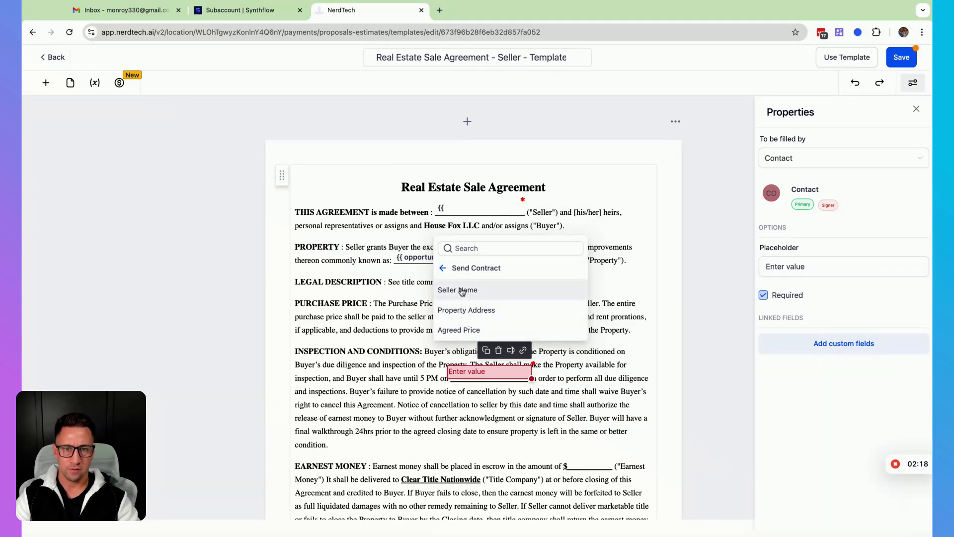
# Step: Retrace the custom value hierarchy through Contact and Custom Fields, examining the fields offered under Send Contract
pyautogui.click(444, 268)
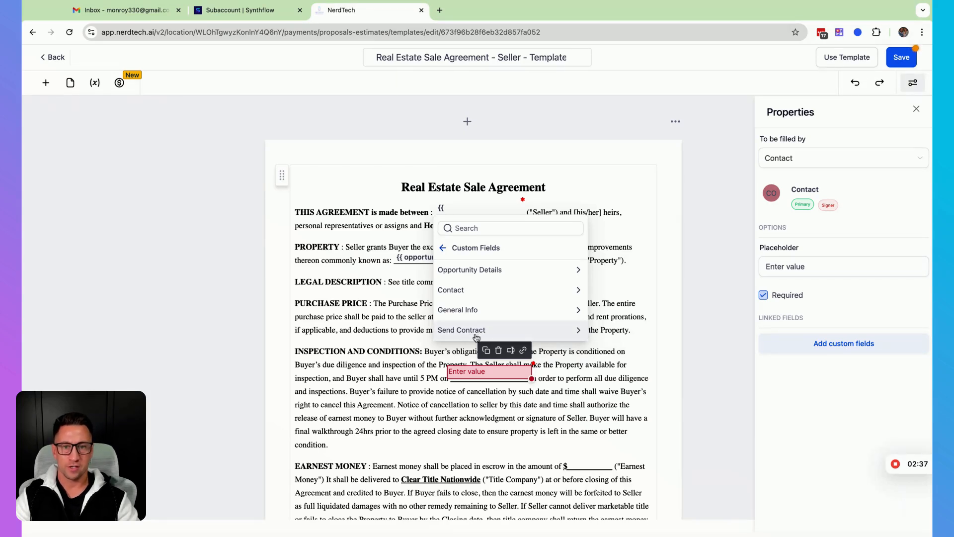
pyautogui.click(460, 330)
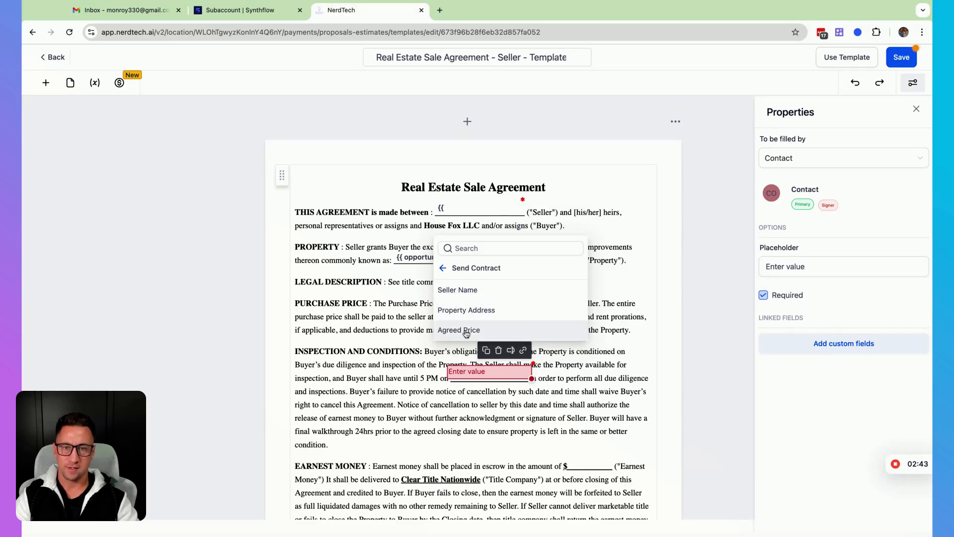
pyautogui.click(443, 269)
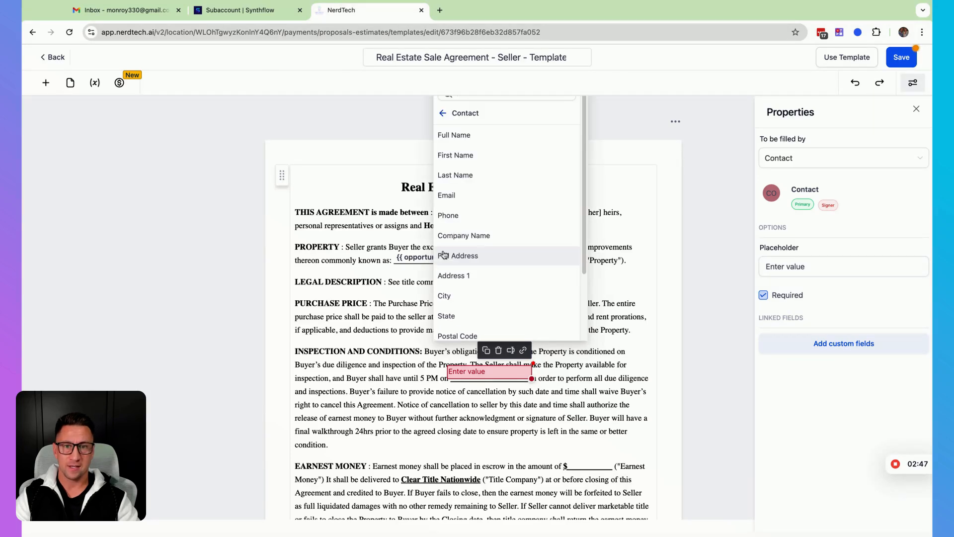
pyautogui.click(447, 288)
pyautogui.click(443, 113)
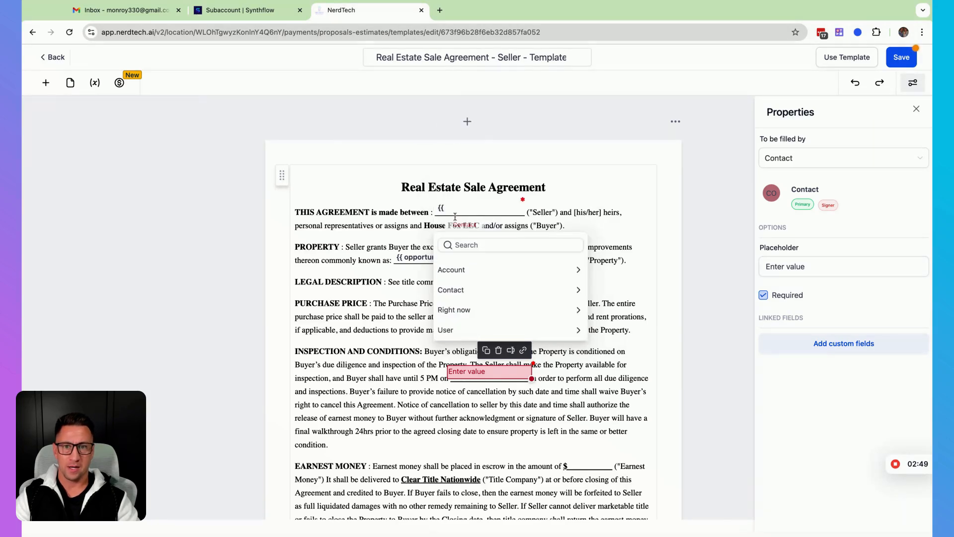
pyautogui.click(451, 293)
pyautogui.scroll(-3, 449, 284)
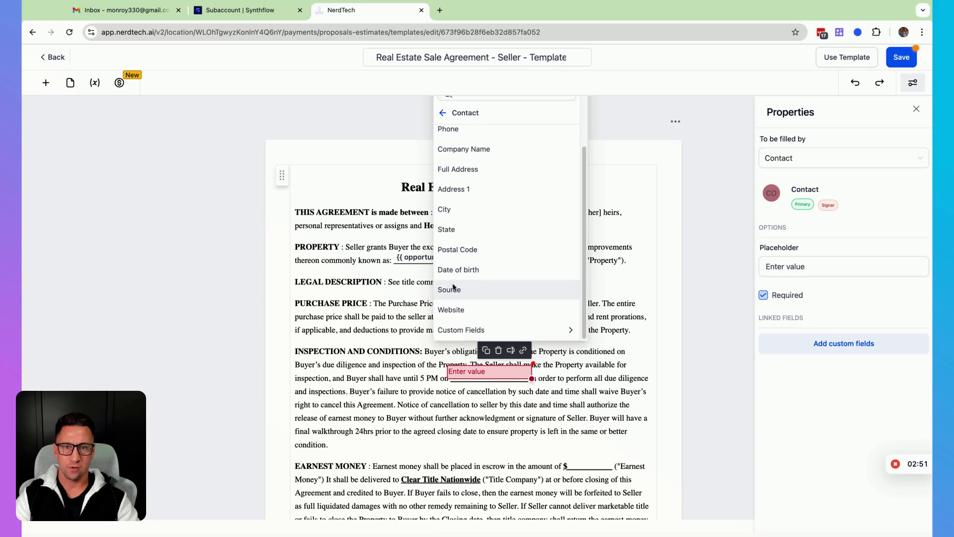
pyautogui.click(473, 330)
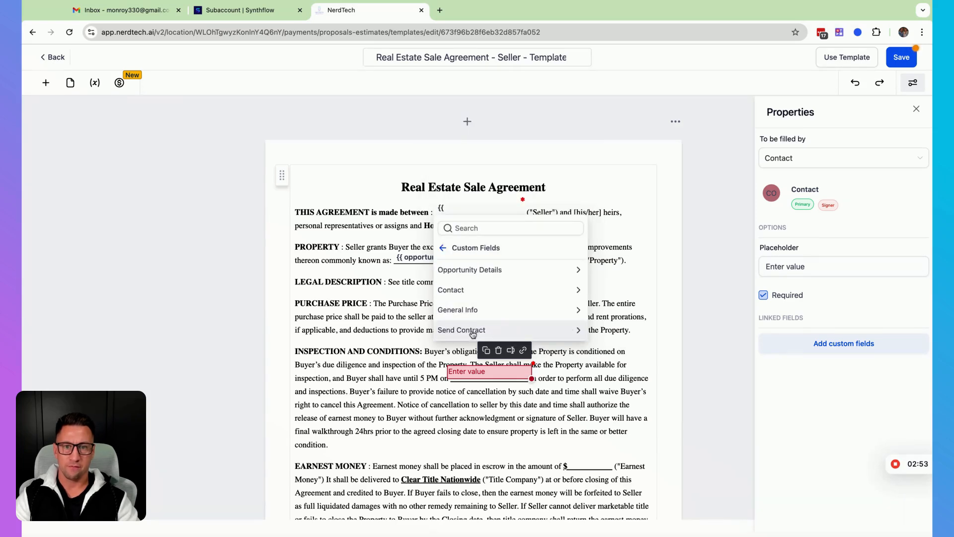
pyautogui.click(468, 332)
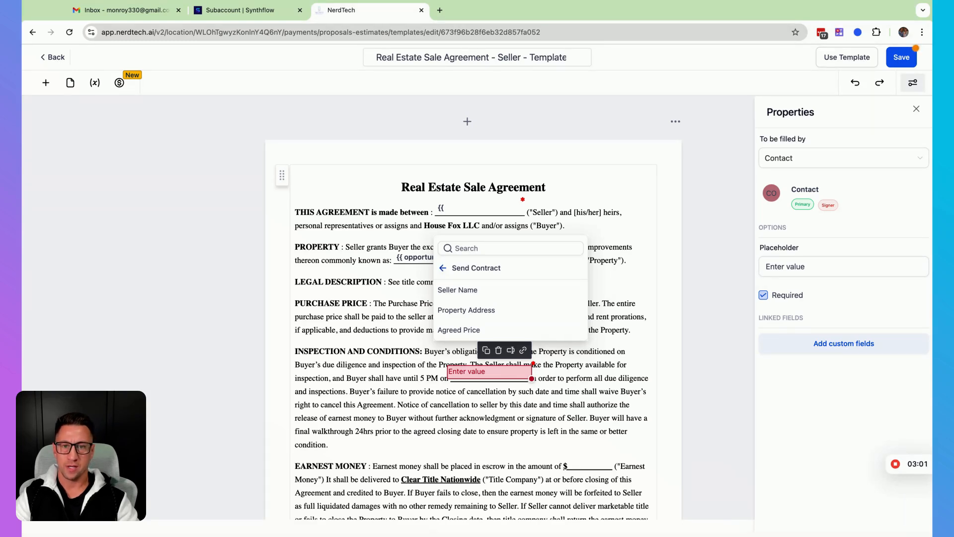
# Step: Leave the custom value list and delete the text field from the inspection deadline line
pyautogui.click(543, 188)
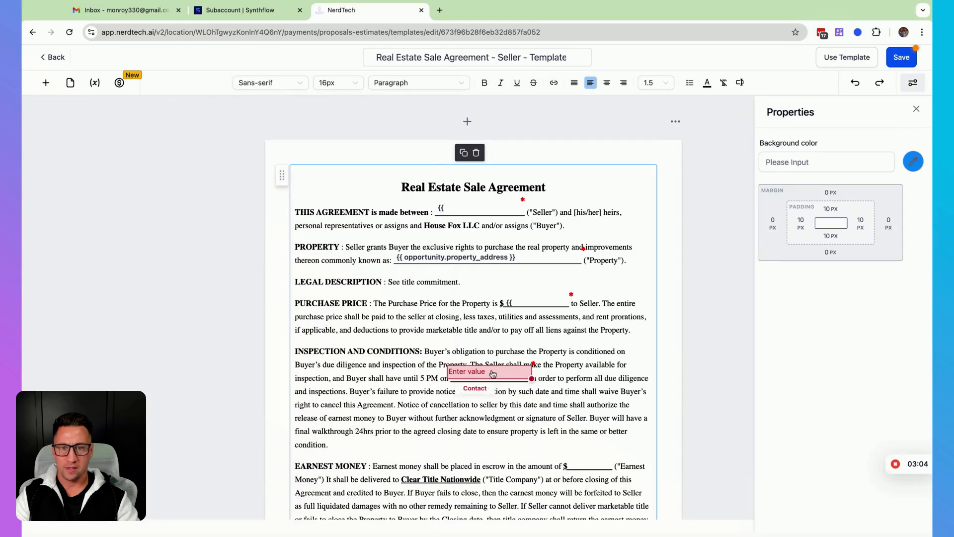
pyautogui.click(491, 371)
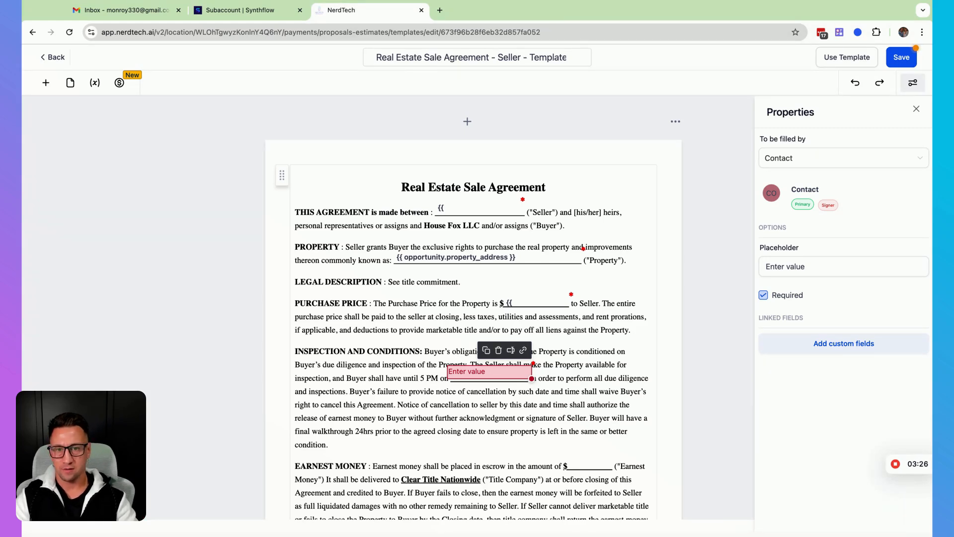
pyautogui.click(499, 352)
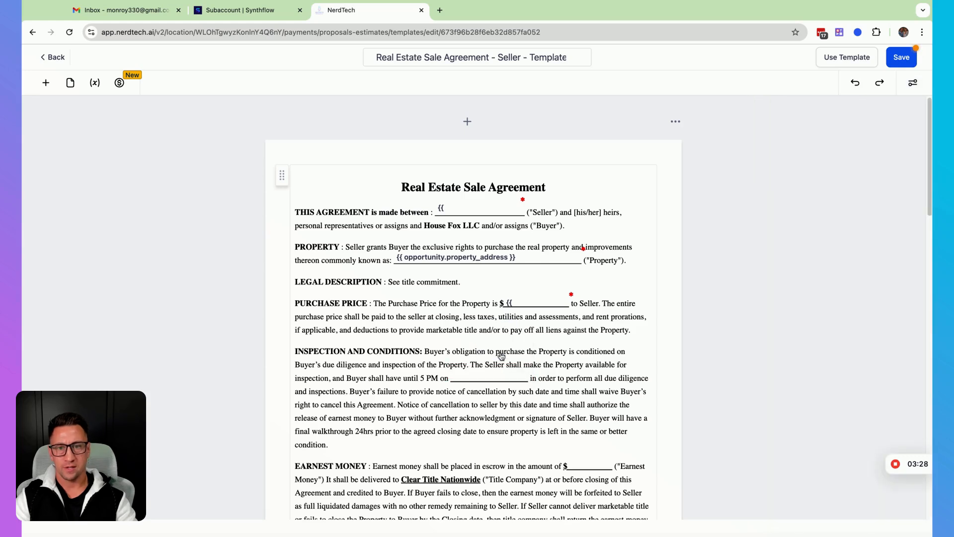
# Step: Widen the seller name field to reveal its full placeholder and shrink it back to the length of its blank line
pyautogui.click(473, 211)
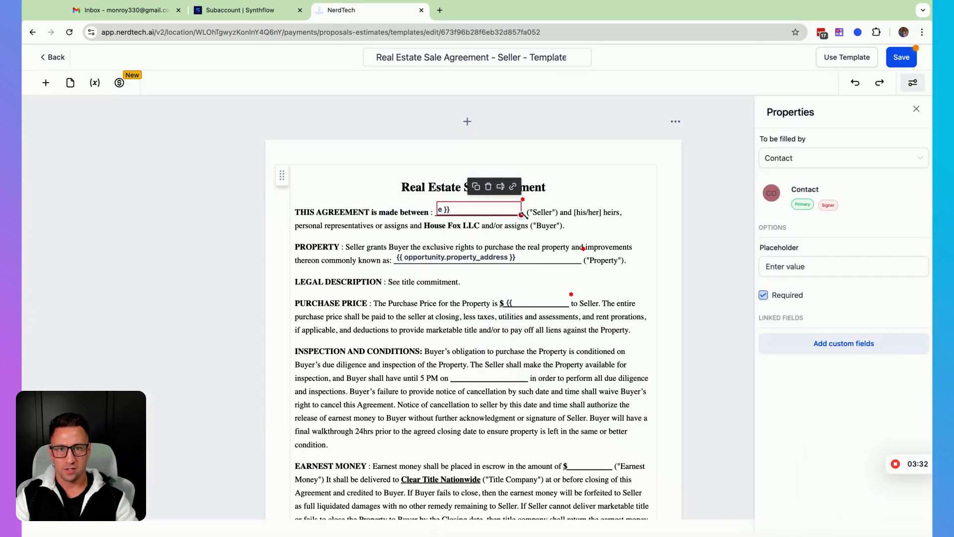
pyautogui.click(522, 214)
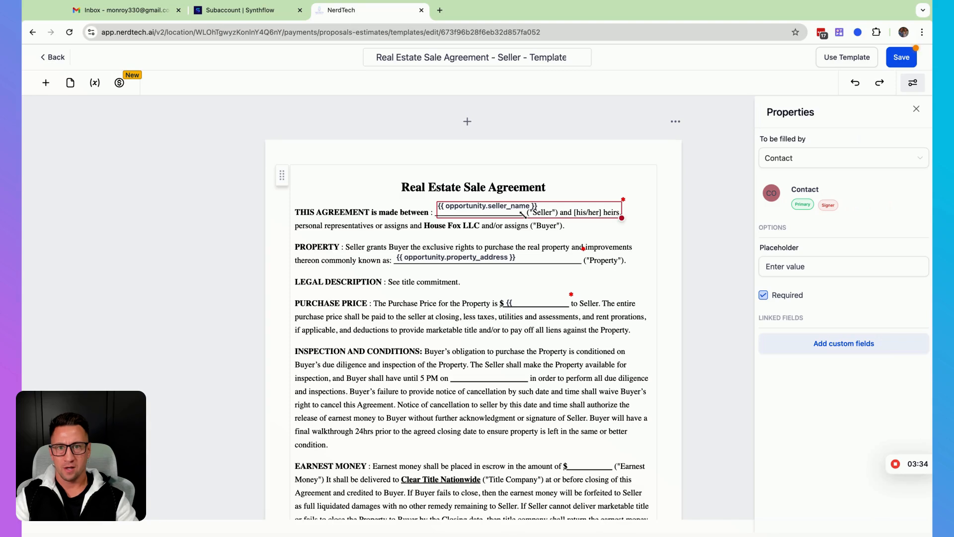
pyautogui.moveTo(522, 214)
pyautogui.mouseDown()
pyautogui.moveTo(541, 218)
pyautogui.moveTo(526, 215)
pyautogui.mouseUp()
# Step: Expand the agreed price field in the Purchase Price clause to reveal its placeholder and resize it back to fit the blank
pyautogui.click(455, 259)
pyautogui.click(552, 305)
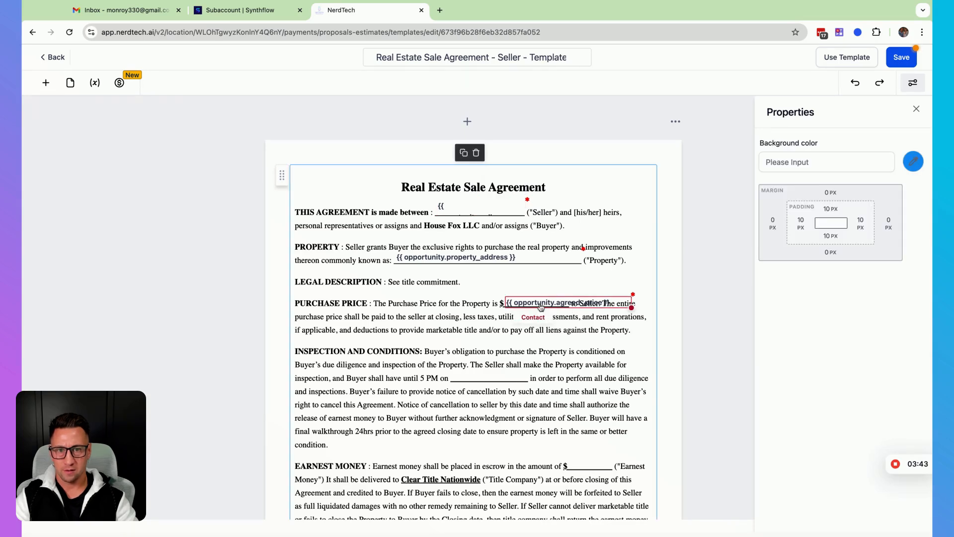
pyautogui.moveTo(544, 303); pyautogui.dragTo(567, 306)
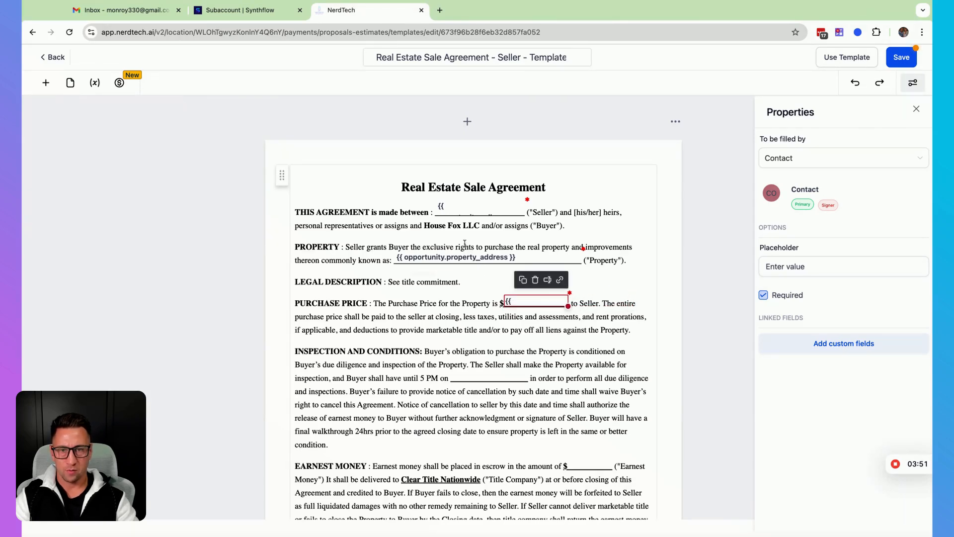
# Step: Align the seller name field on its blank line in the opening clause and save the template
pyautogui.click(491, 209)
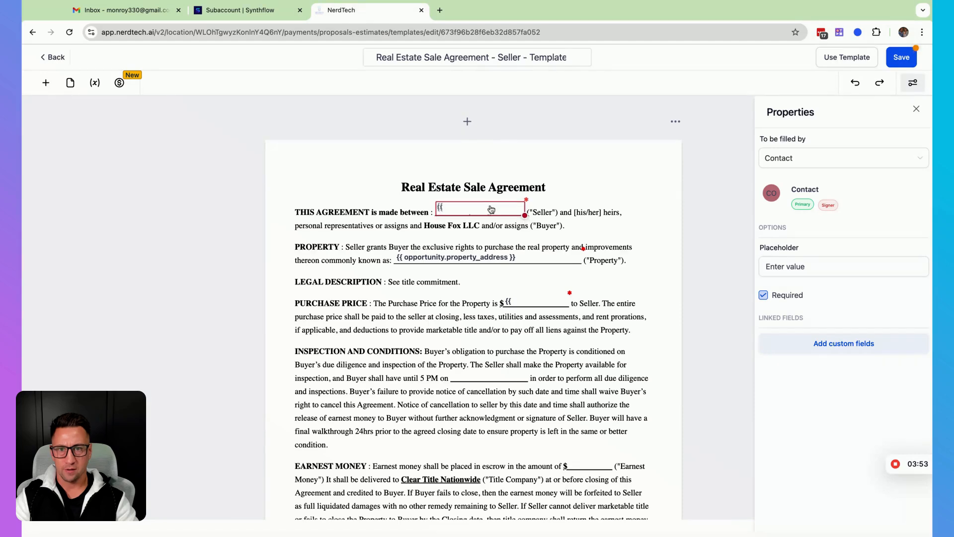
pyautogui.click(410, 225)
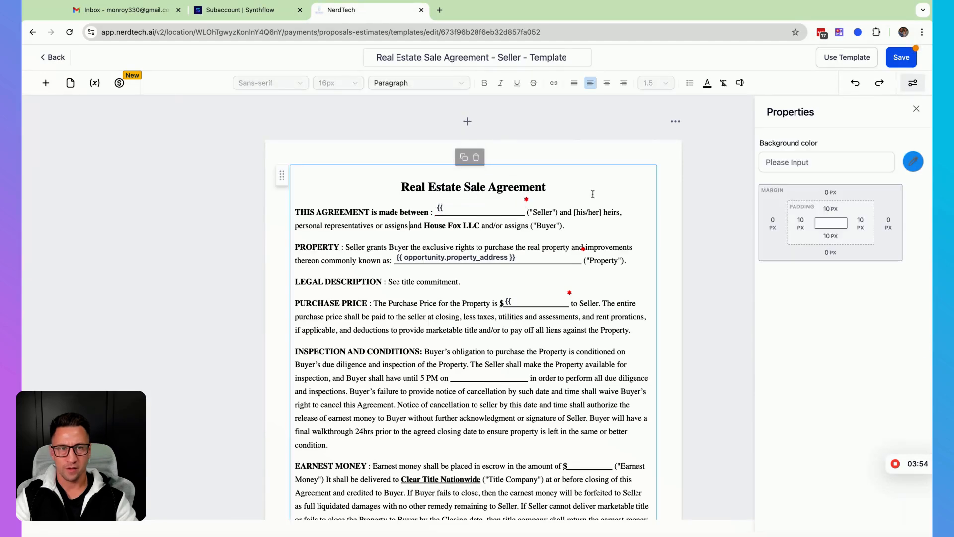
pyautogui.click(902, 57)
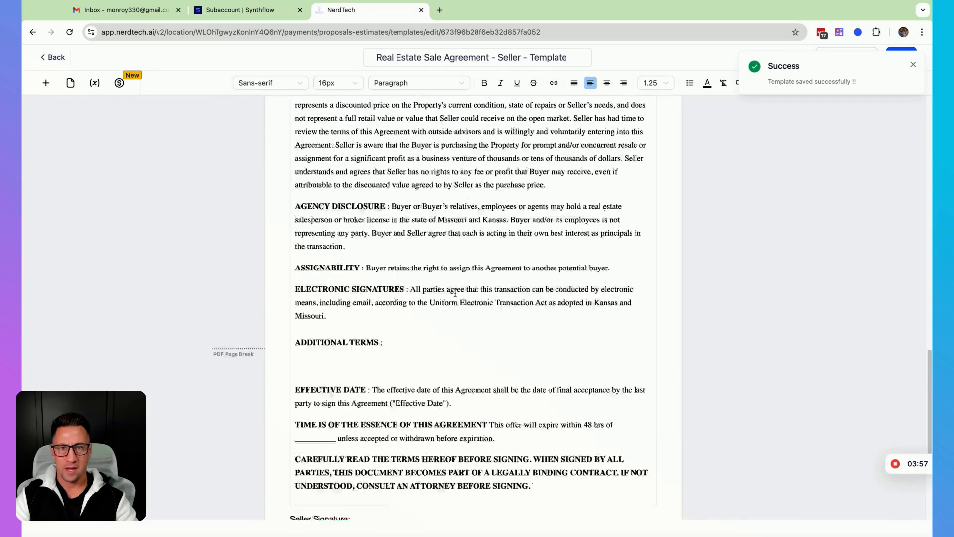
pyautogui.scroll(-4, 455, 294)
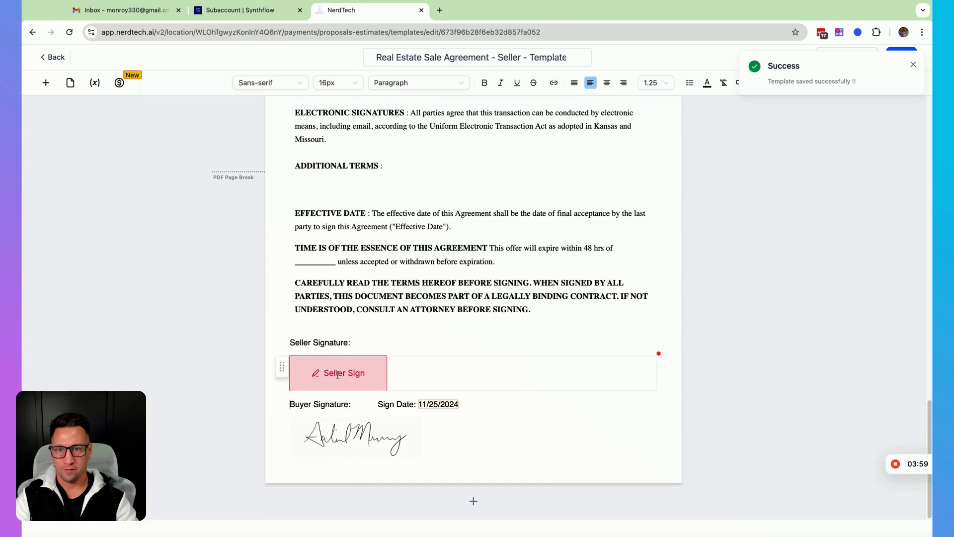
pyautogui.click(46, 82)
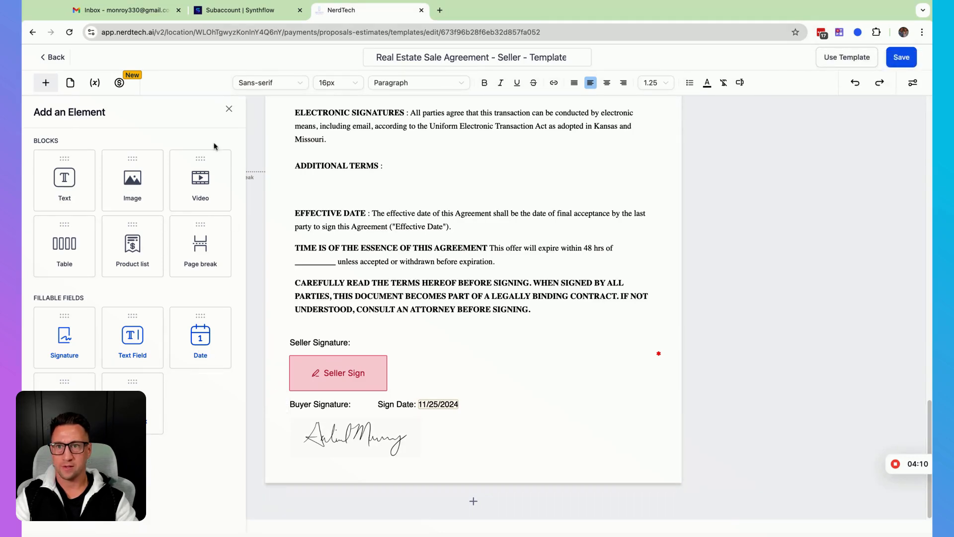
pyautogui.click(228, 111)
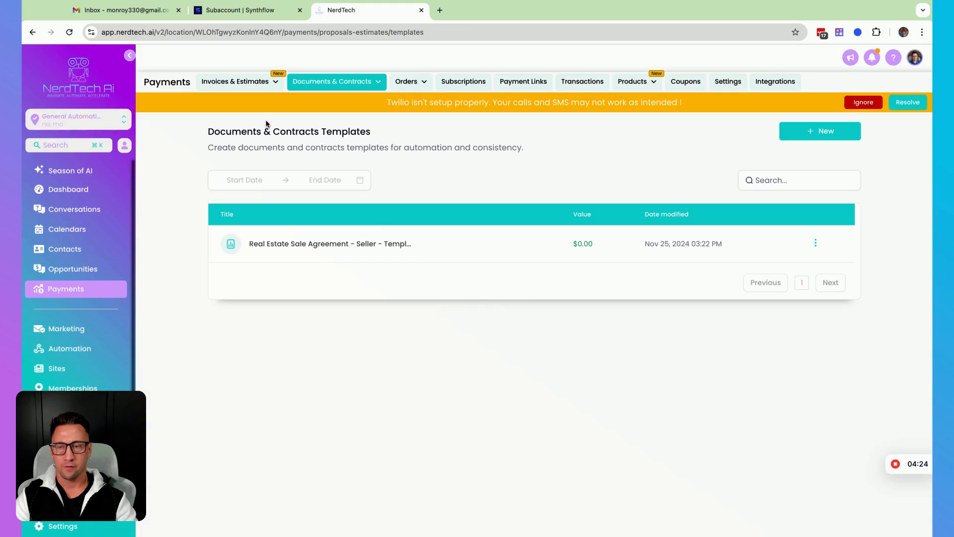
# Step: Open the opportunities board for the Qualified Leads pipeline and look through its stages from Appointment Booked to Contract Accepted
pyautogui.click(68, 273)
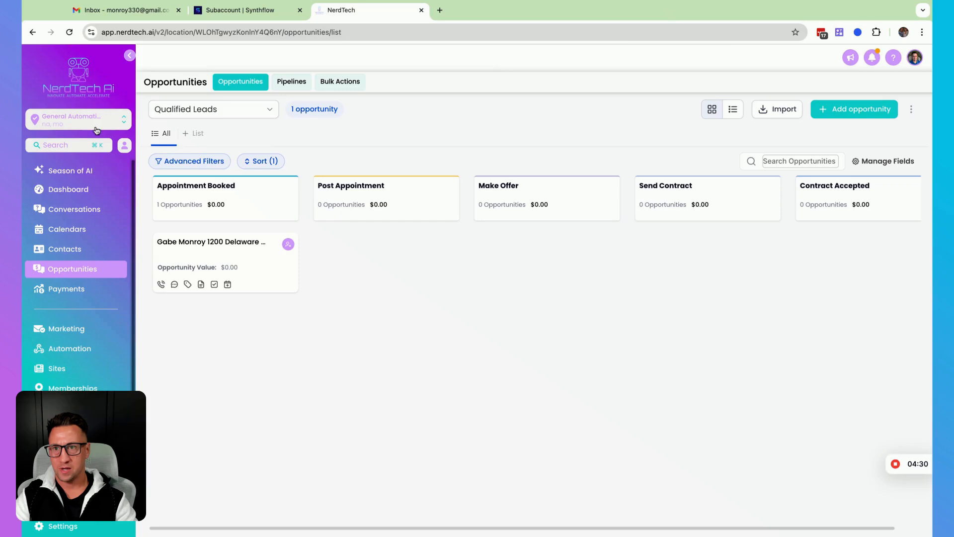
pyautogui.click(218, 114)
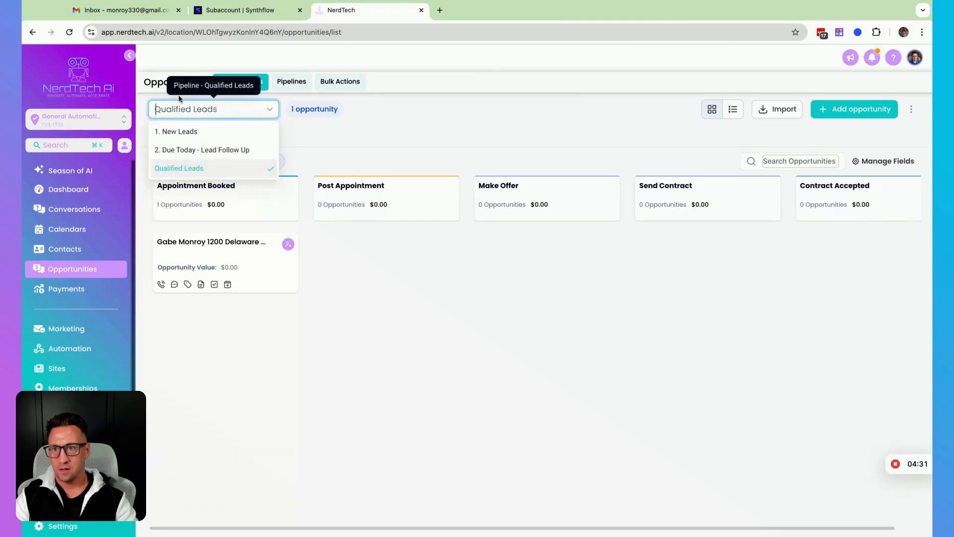
pyautogui.click(197, 169)
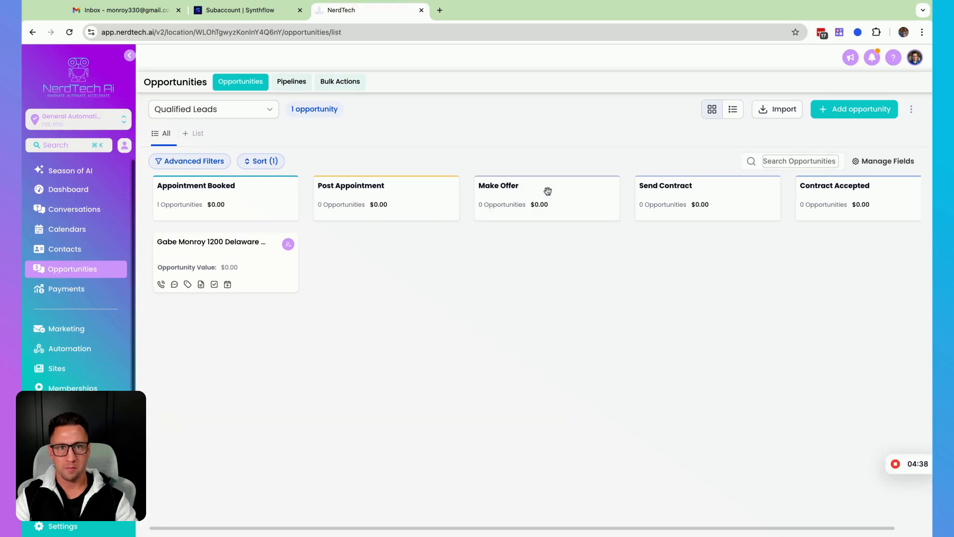
pyautogui.hscroll(1, 819, 212)
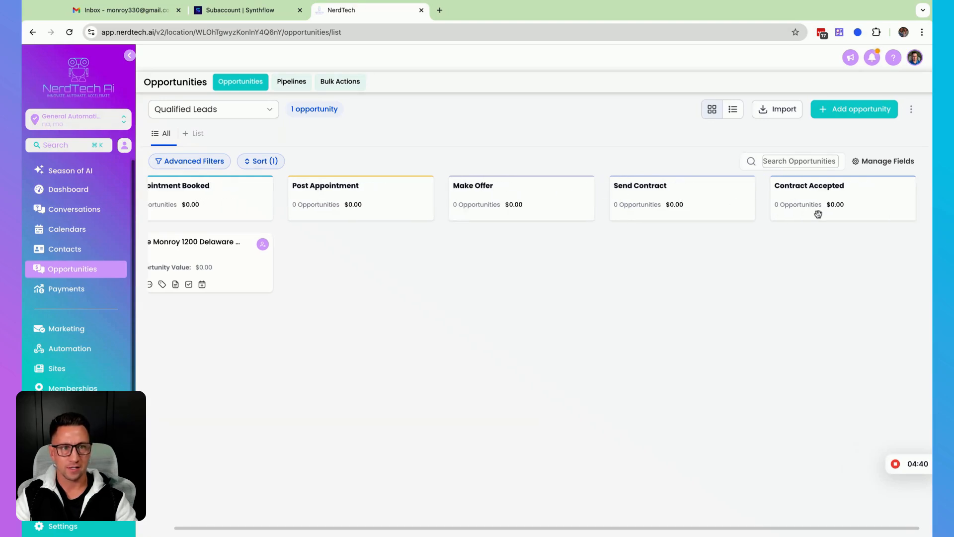
pyautogui.hscroll(-1, 819, 212)
pyautogui.hscroll(1, 778, 212)
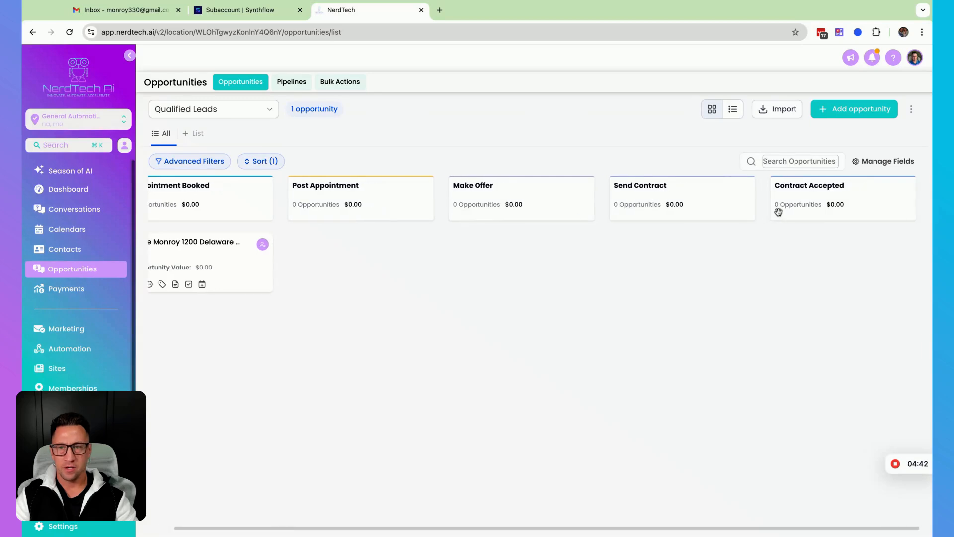
pyautogui.hscroll(-1, 780, 211)
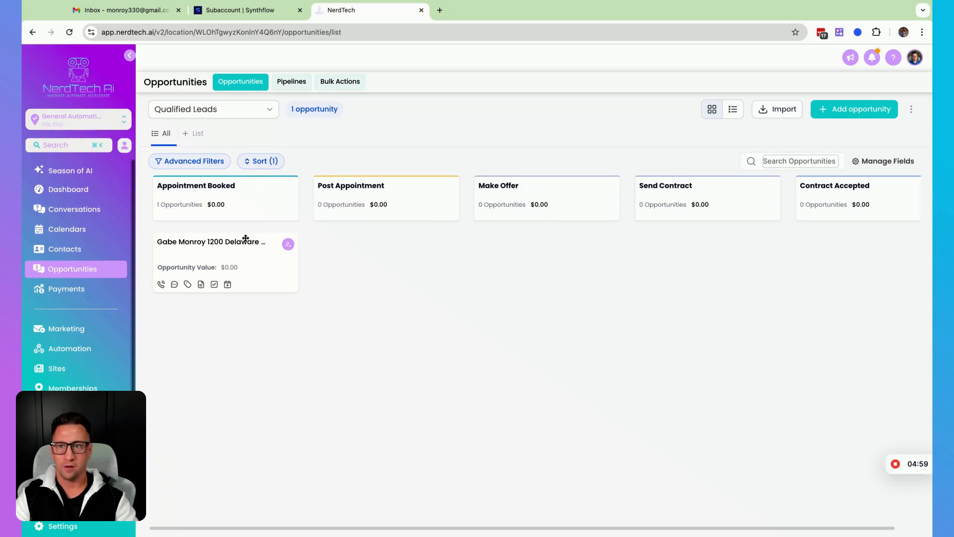
# Step: Open the Send Contract section of the opportunity in Appointment Booked and enter House Fox Properties as the seller name
pyautogui.click(241, 257)
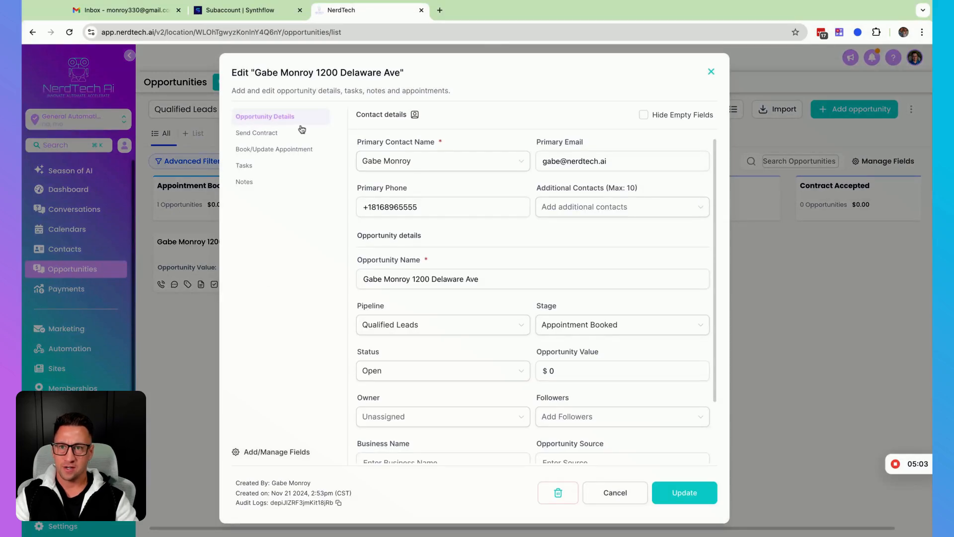
pyautogui.click(272, 137)
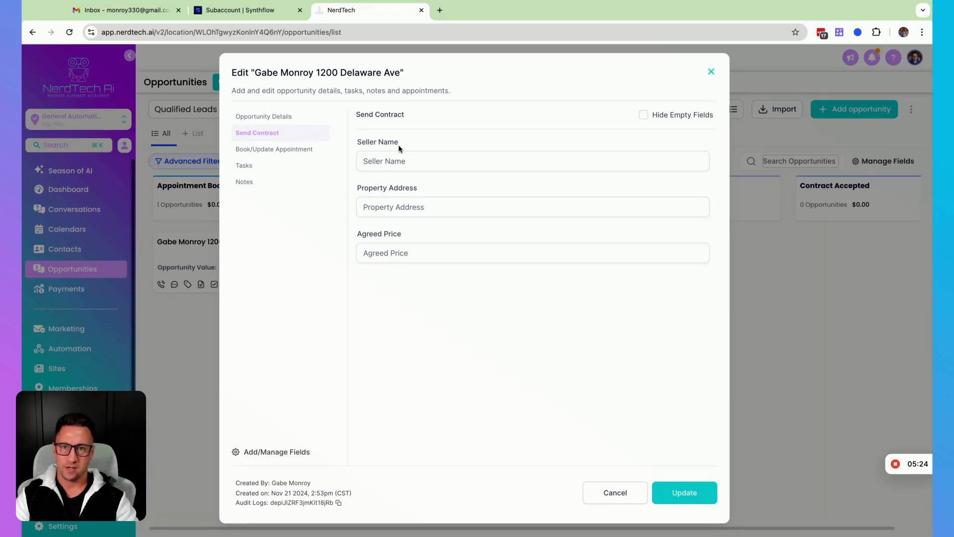
pyautogui.click(387, 161)
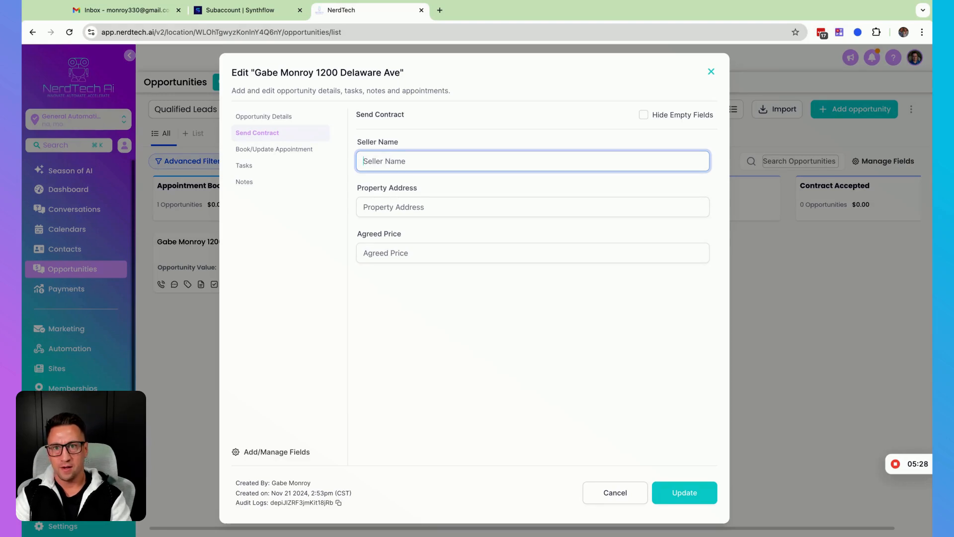
pyautogui.write('House Fox Pro')
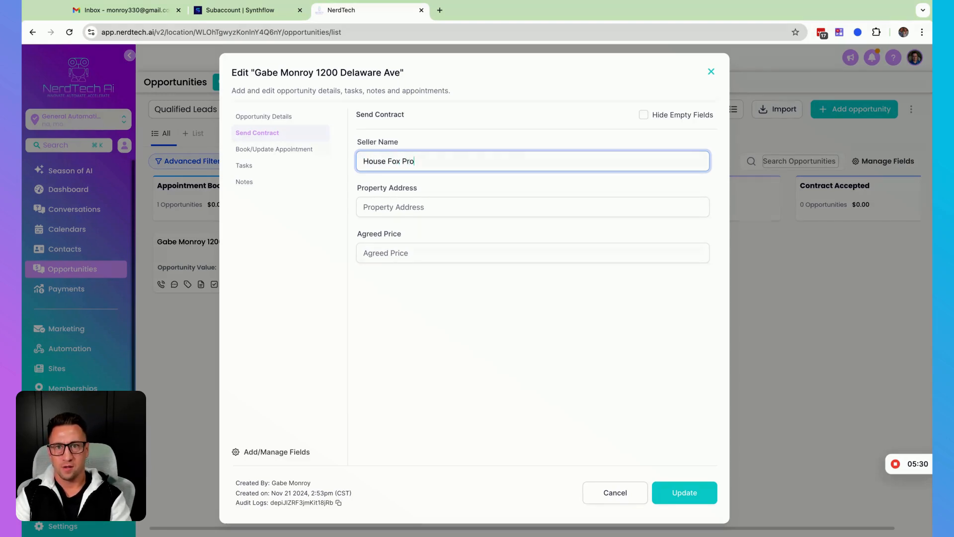
pyautogui.write('perties')
# Step: Fill in the property address, set the agreed price to 100,000 and update the opportunity
pyautogui.click(374, 207)
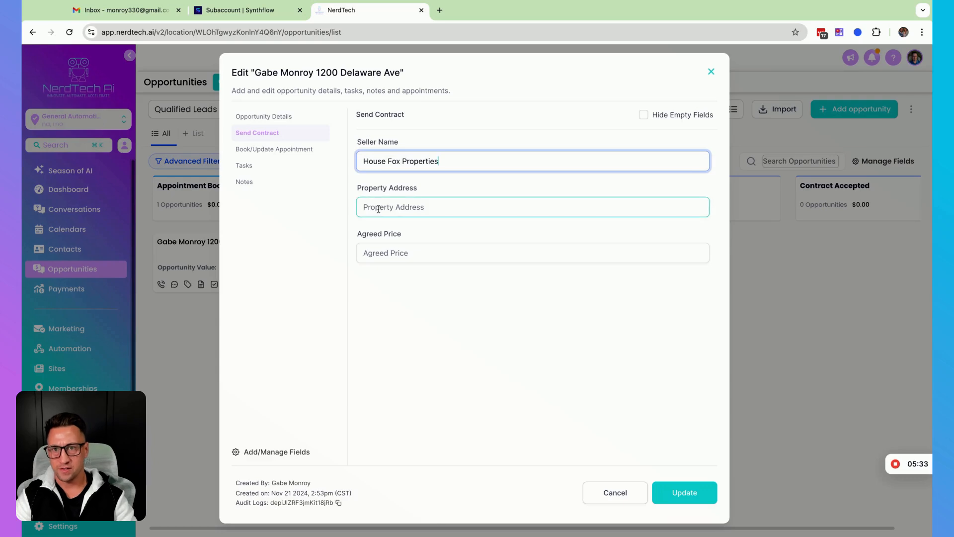
pyautogui.write('12')
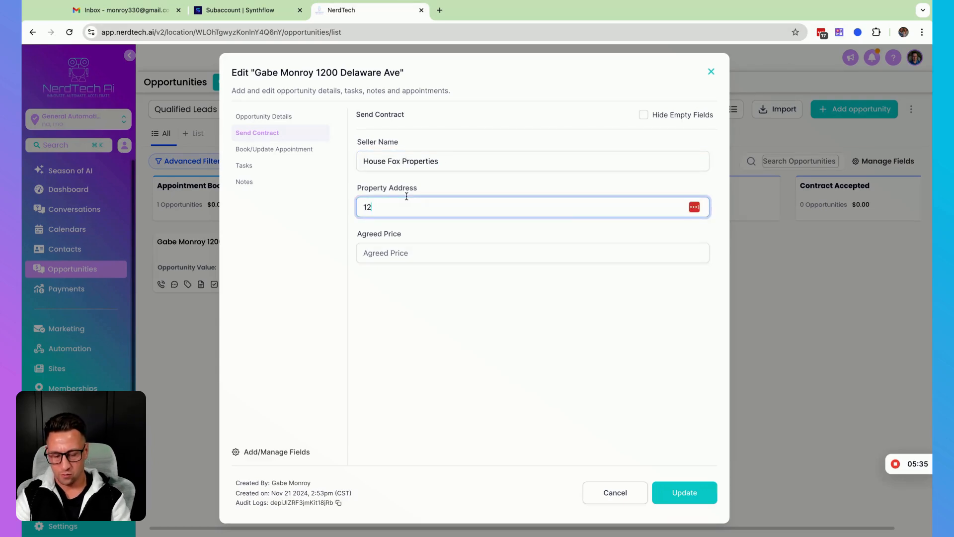
pyautogui.write('00 Delawar')
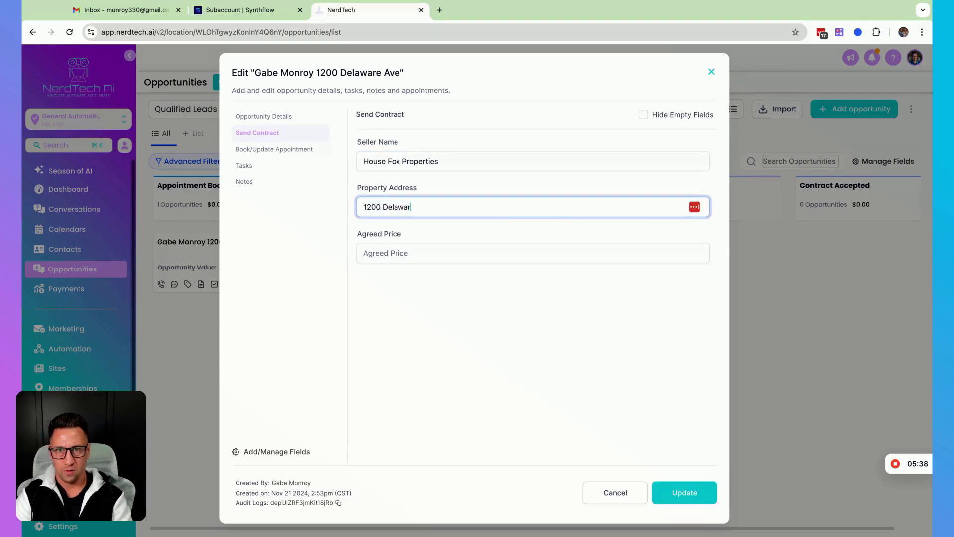
pyautogui.write('e ')
pyautogui.write('Ave. Kan')
pyautogui.press('BackSpace')
pyautogui.write('. Kansas')
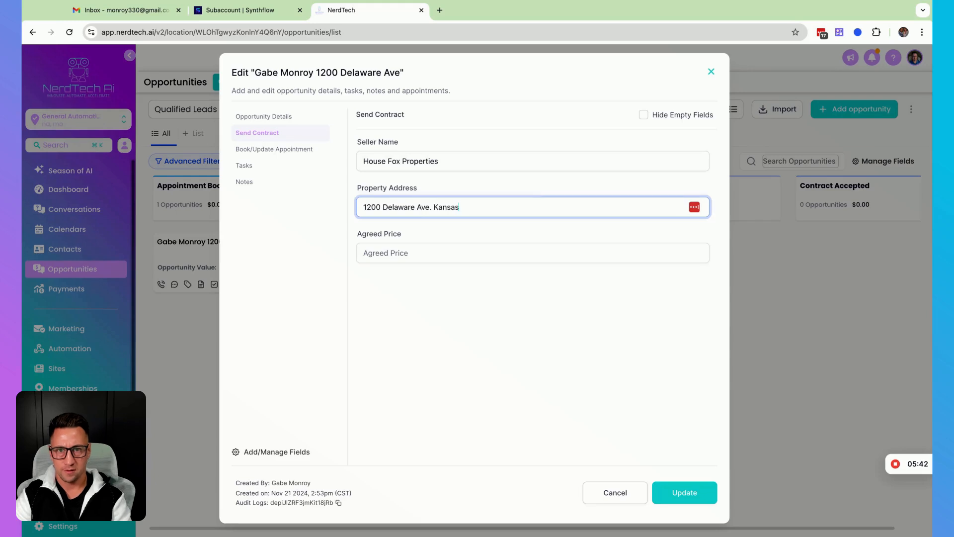
pyautogui.write(' City MO 12345')
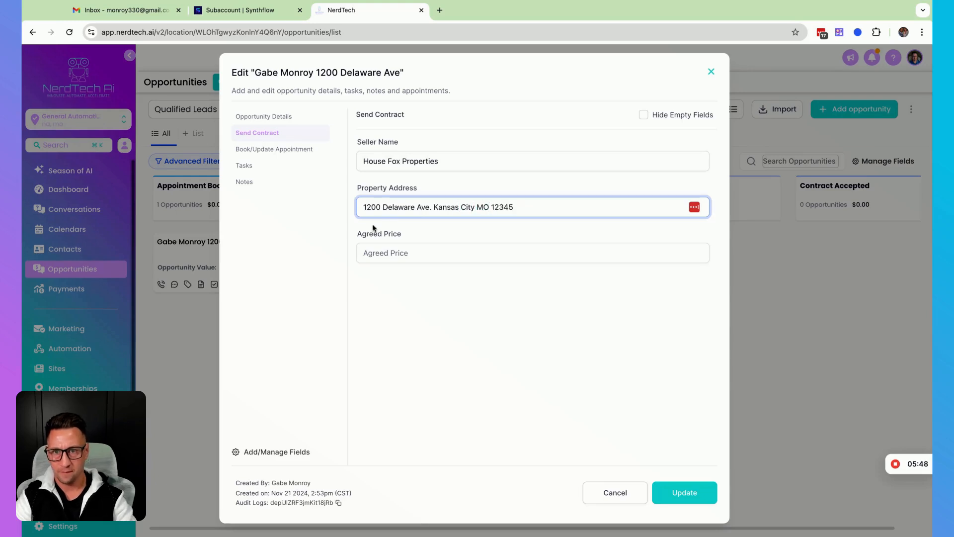
pyautogui.click(376, 254)
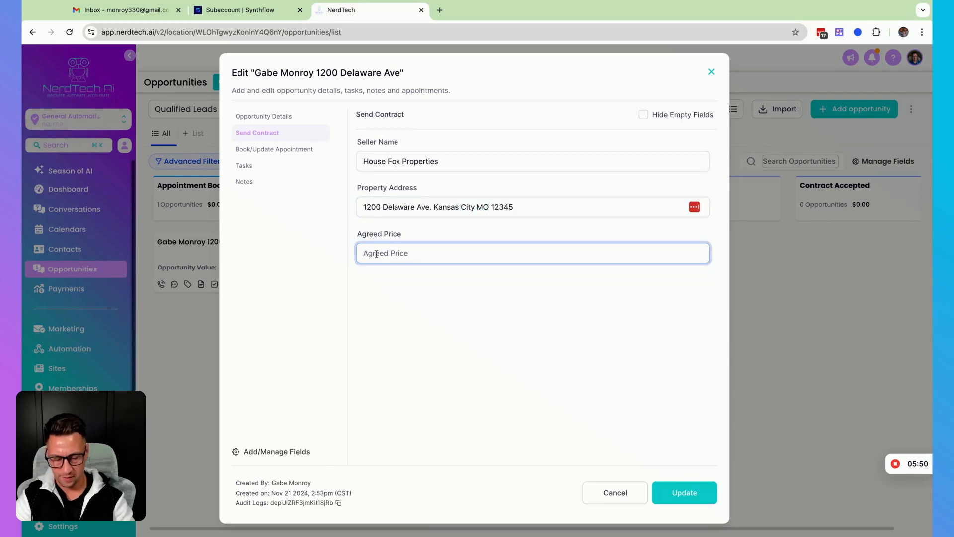
pyautogui.write('100,000')
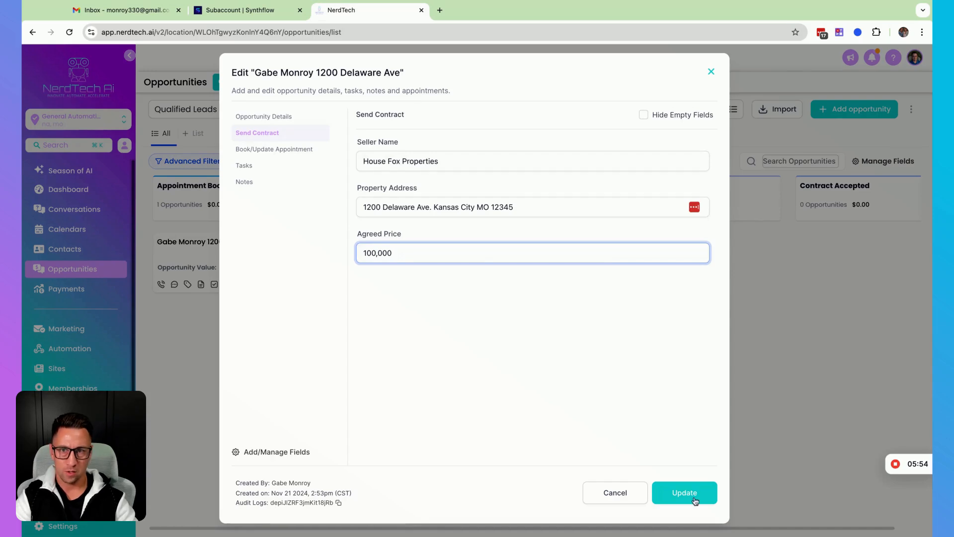
pyautogui.click(695, 499)
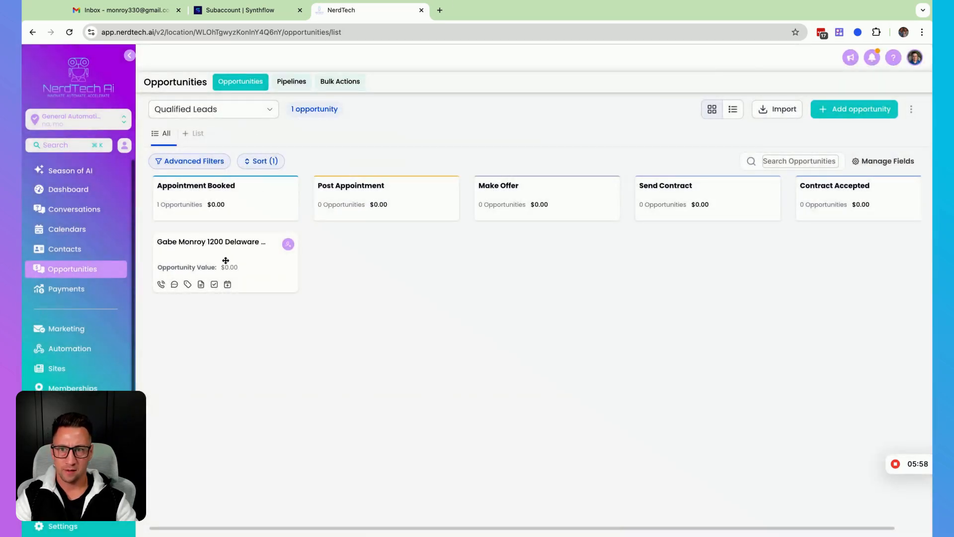
# Step: Move the opportunity to the Send Contract stage and open the Send Contract for Signature workflow
pyautogui.moveTo(226, 259); pyautogui.dragTo(710, 261)
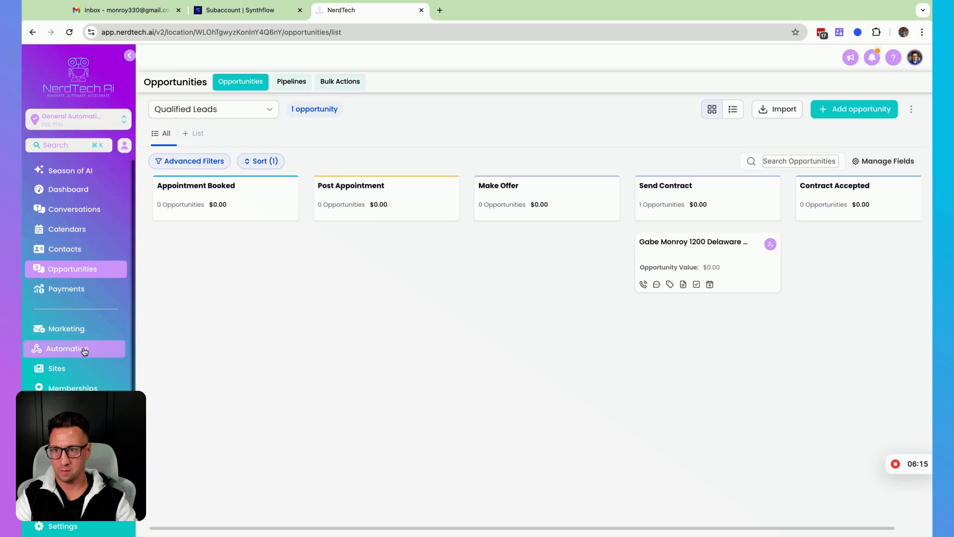
pyautogui.click(85, 350)
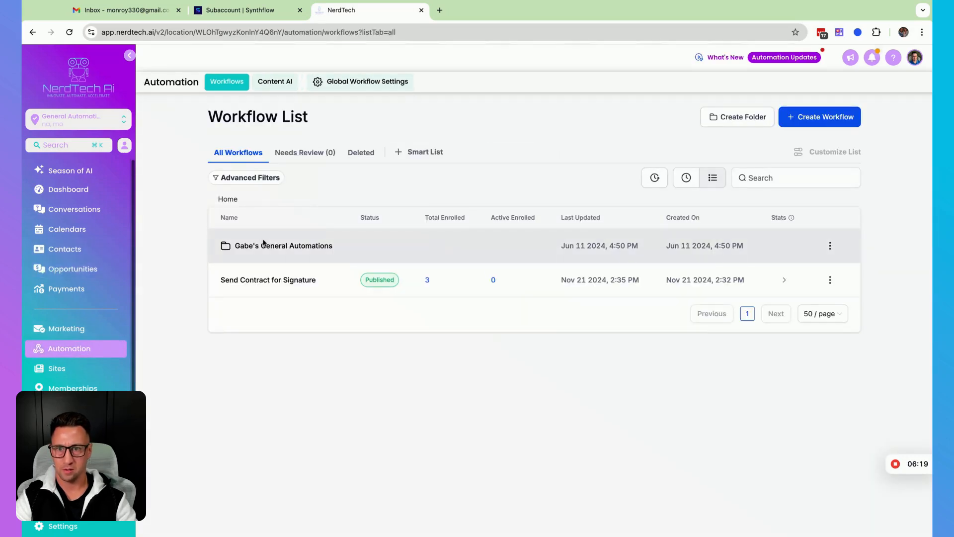
pyautogui.click(267, 282)
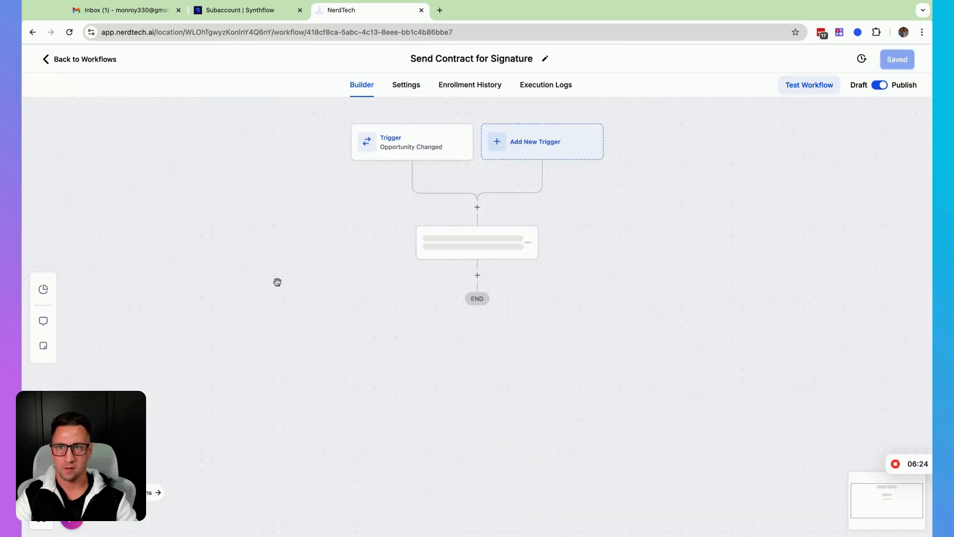
# Step: Switch to Gmail, open the new Real Estate Sale Agreement email and view its linked document
pyautogui.click(153, 15)
pyautogui.click(210, 111)
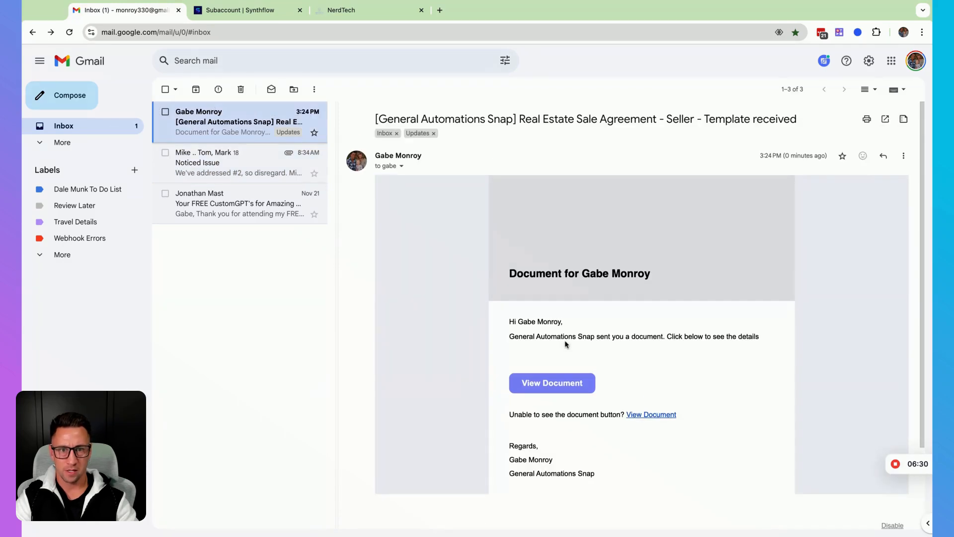
pyautogui.scroll(-2, 566, 344)
pyautogui.click(551, 297)
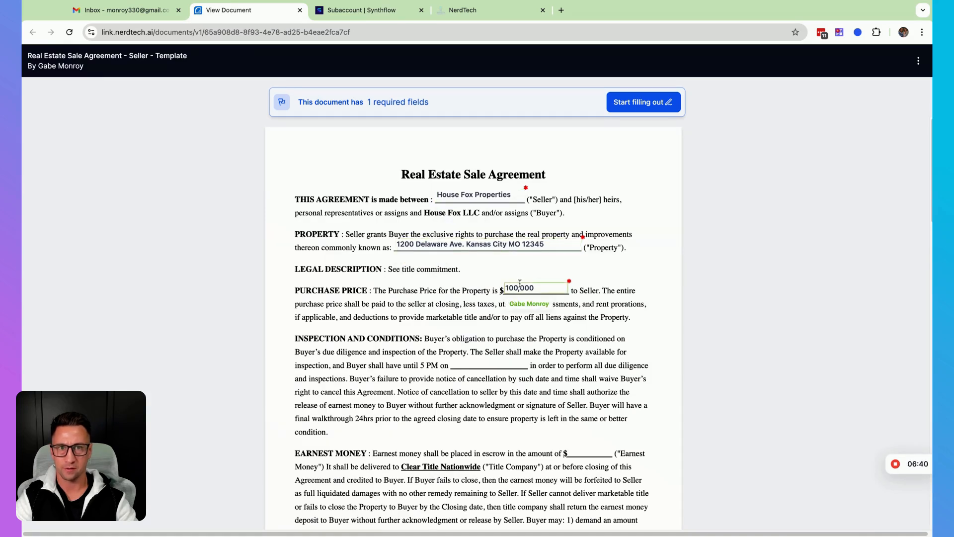
# Step: Review the received agreement by starting to fill it out, opening the seller signature and cancelling without signing
pyautogui.scroll(-10, 592, 255)
pyautogui.scroll(5, 579, 294)
pyautogui.click(644, 112)
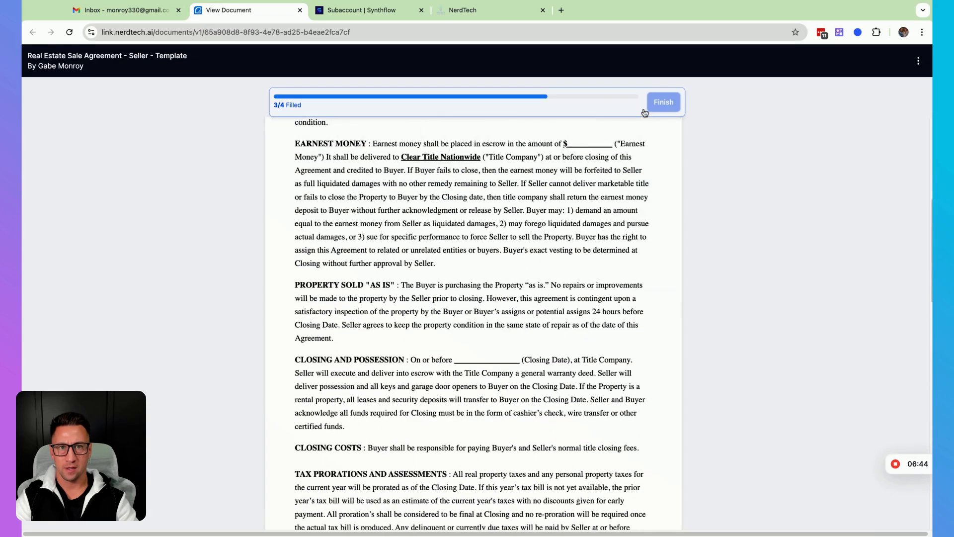
pyautogui.click(376, 395)
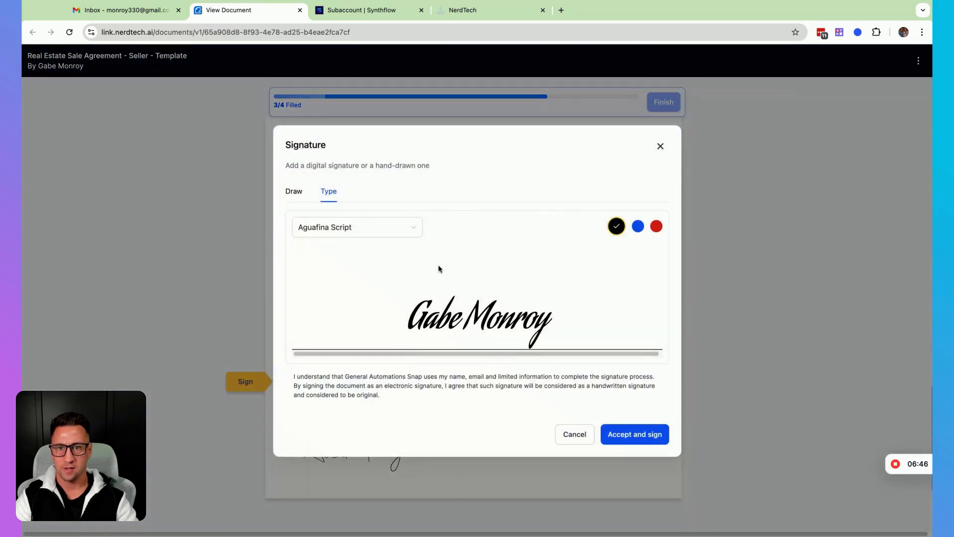
pyautogui.click(575, 434)
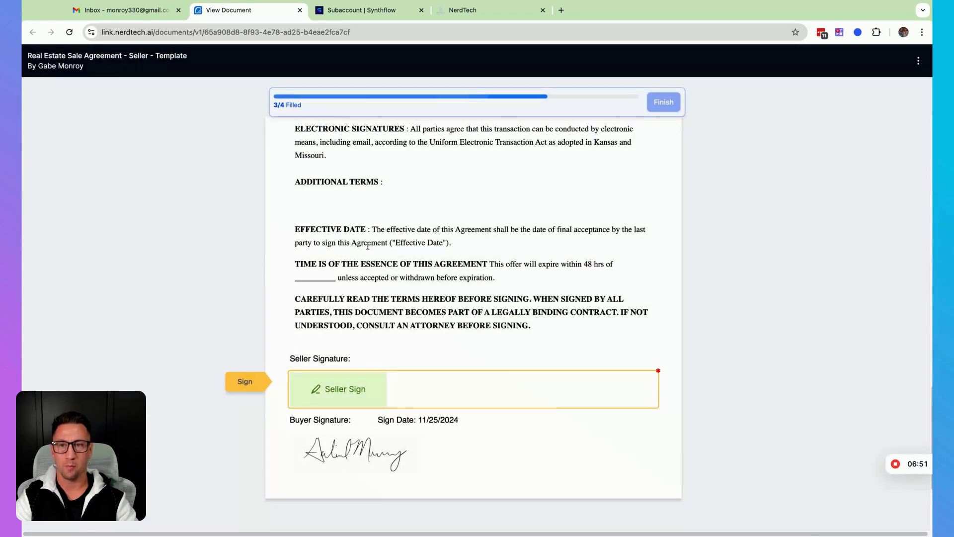
pyautogui.scroll(8, 407, 144)
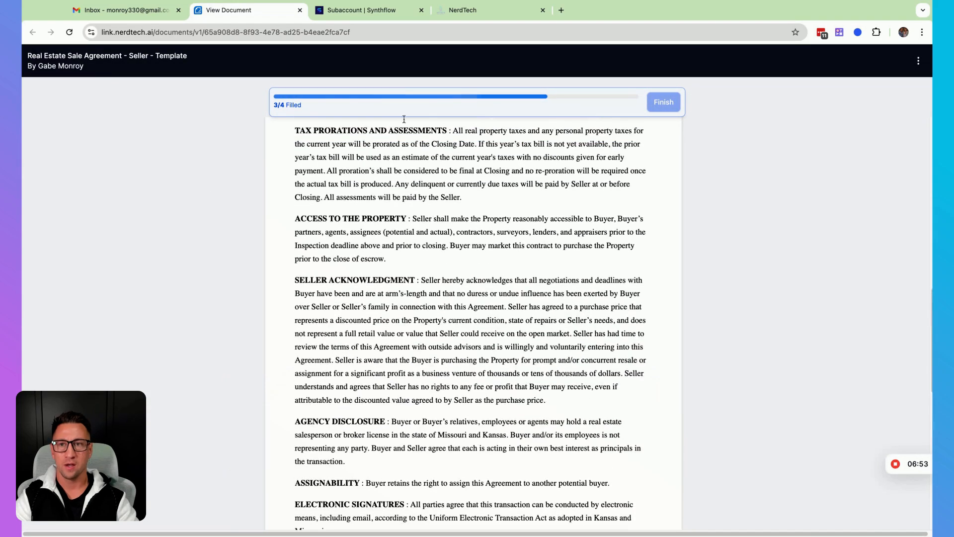
# Step: Return to the Send Contract for Signature workflow, view its existing Opportunity Changed trigger and close it without saving
pyautogui.click(513, 12)
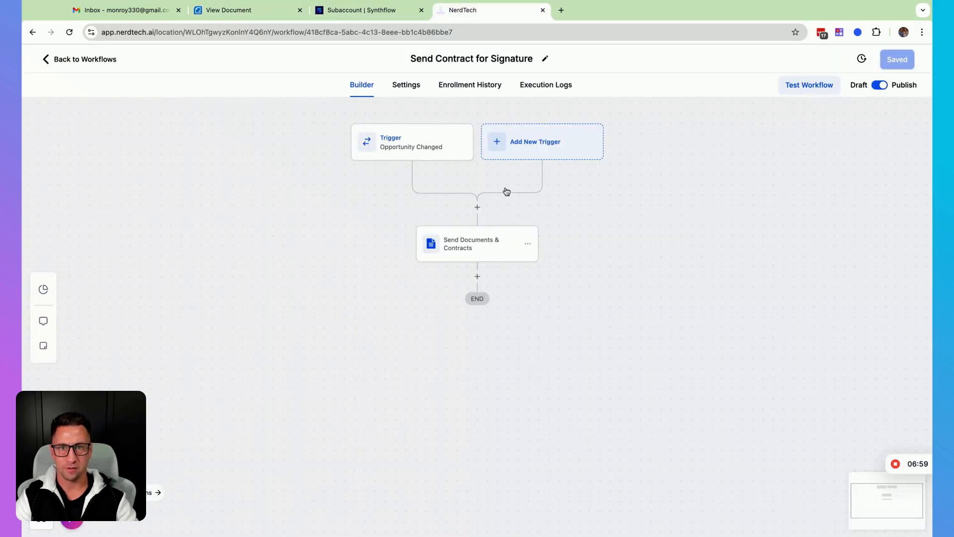
pyautogui.click(439, 155)
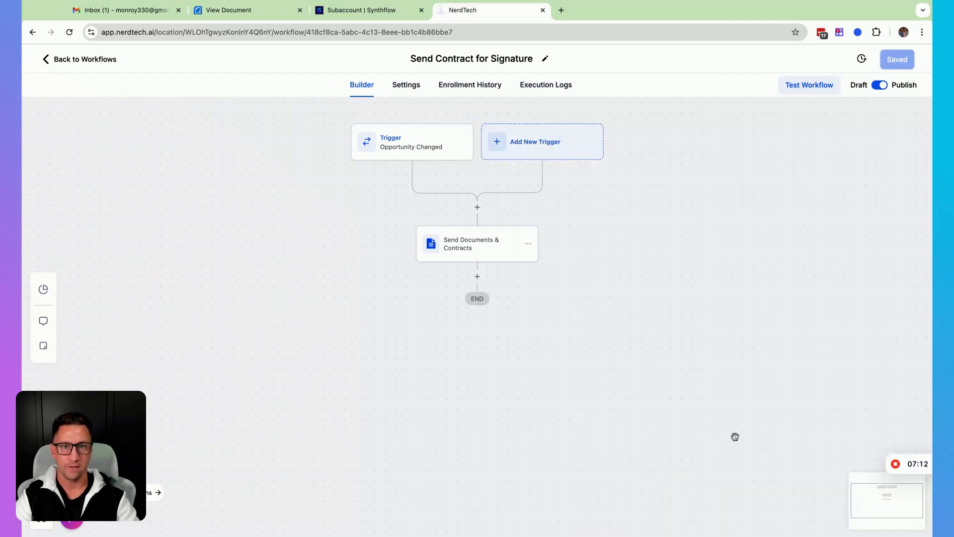
pyautogui.click(829, 520)
# Step: Start a new workflow trigger of the Opportunity Changed type, found by searching the triggers for "opp"
pyautogui.click(525, 140)
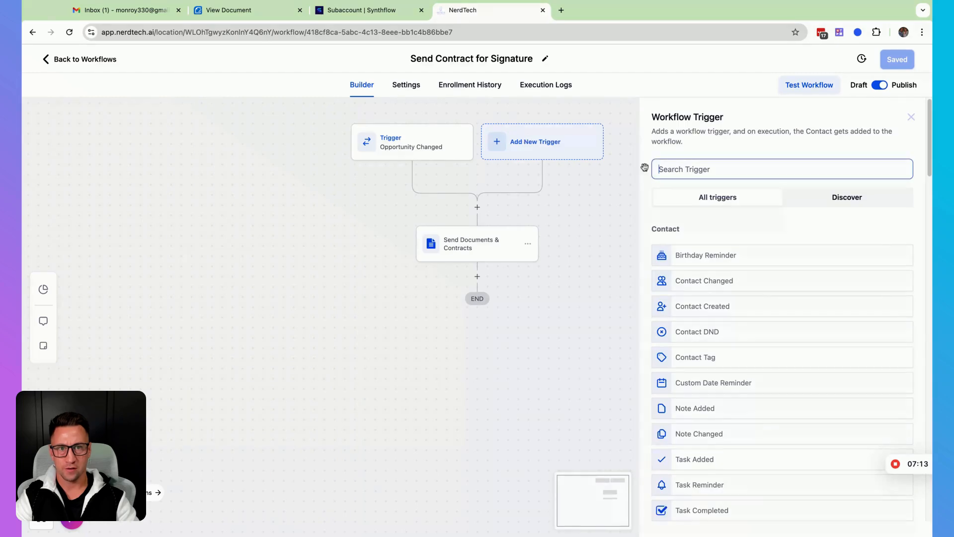
pyautogui.click(661, 170)
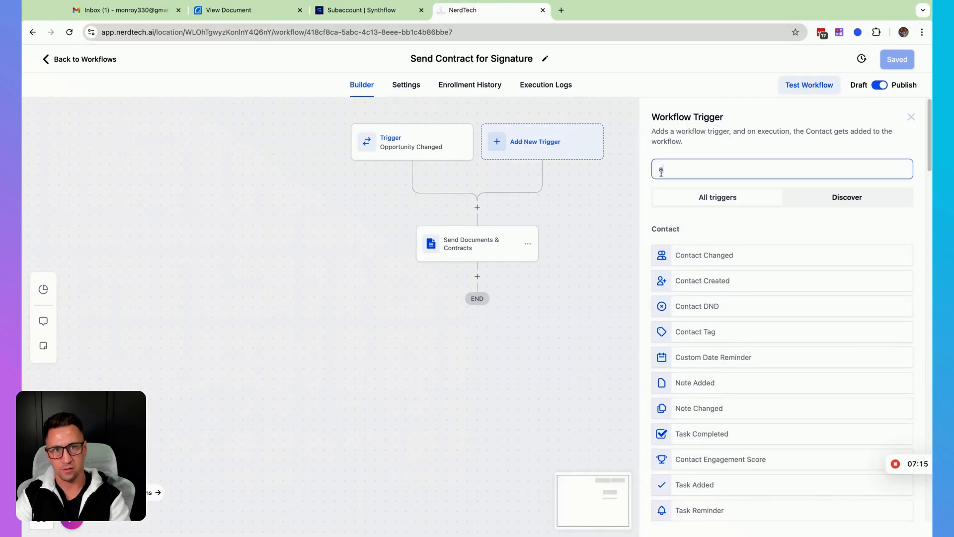
pyautogui.write('opp')
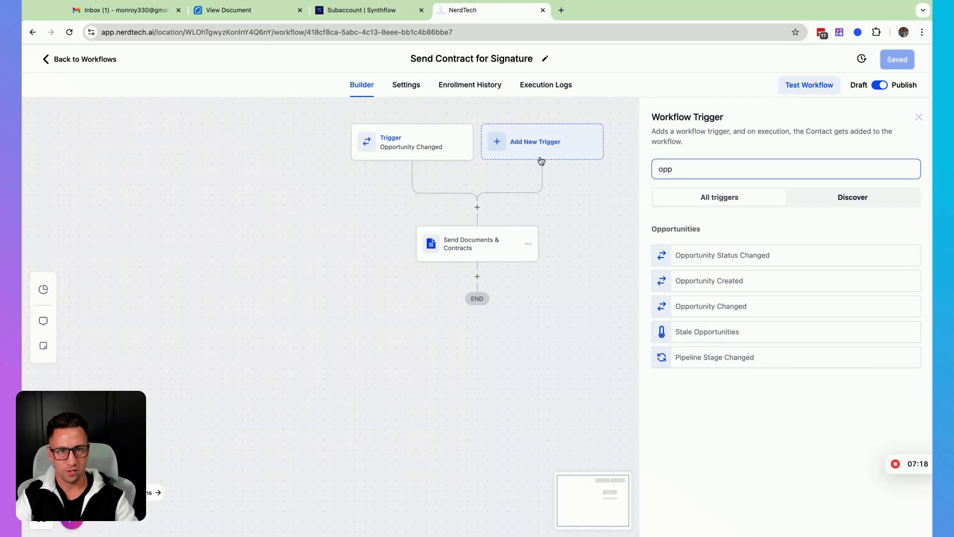
pyautogui.click(707, 308)
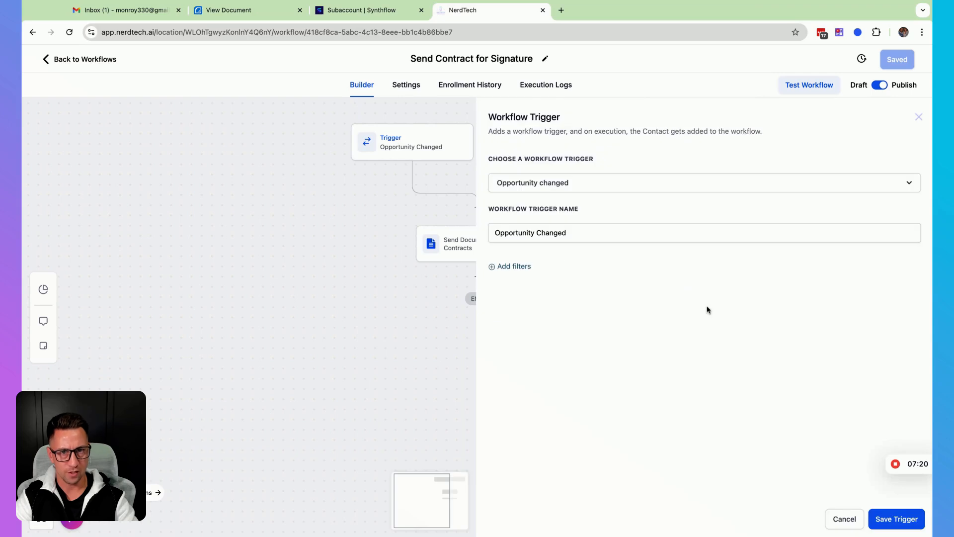
# Step: Filter the new trigger to the Qualified Leads pipeline and the Send Contract pipeline stage, and discard it without saving
pyautogui.click(505, 265)
pyautogui.click(520, 279)
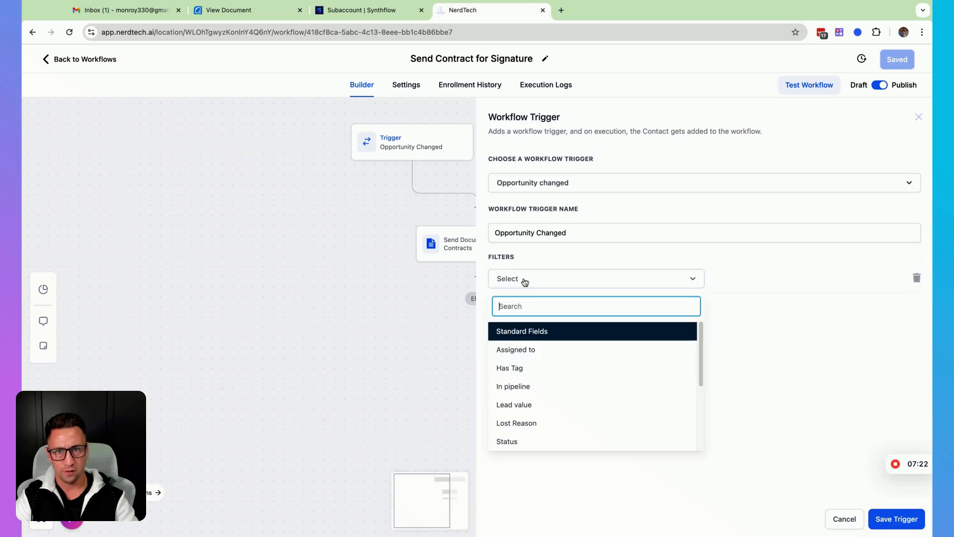
pyautogui.click(525, 385)
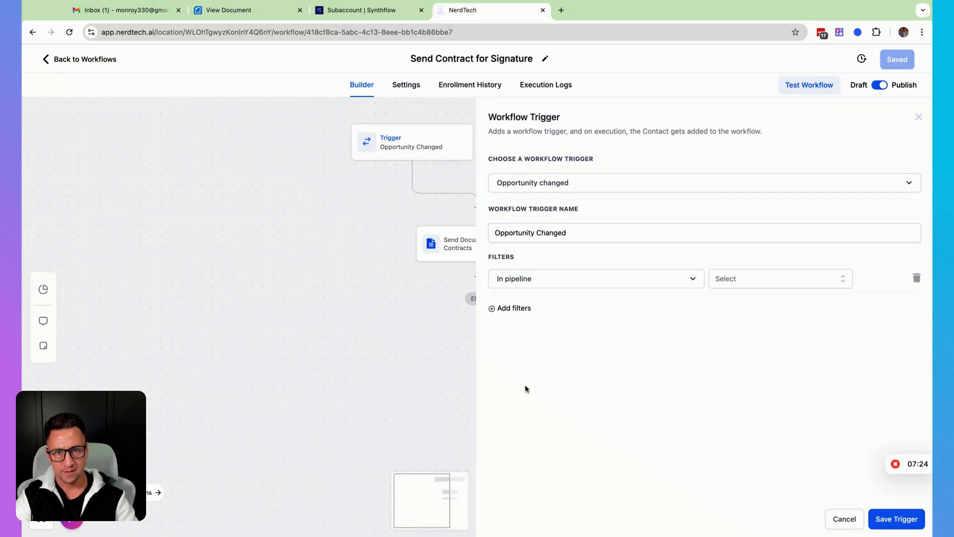
pyautogui.click(753, 287)
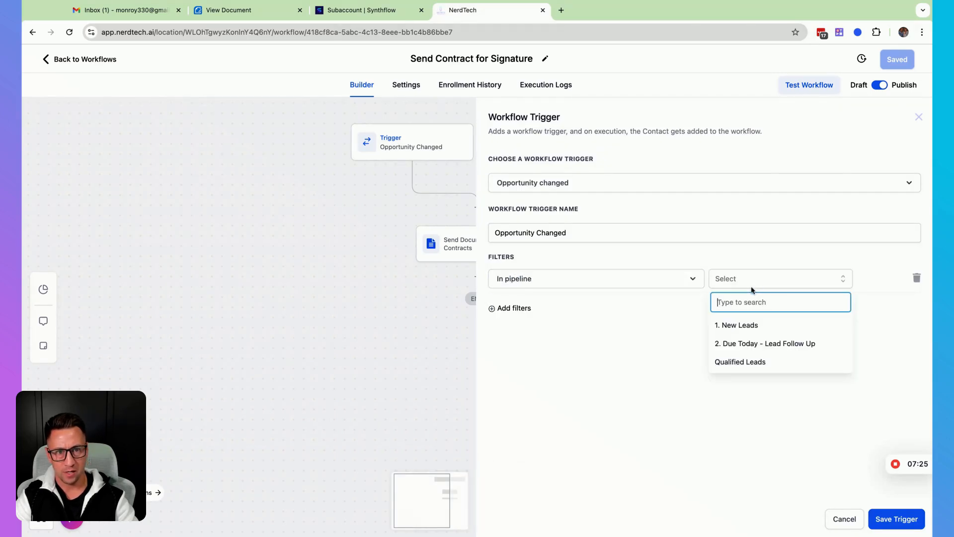
pyautogui.click(748, 365)
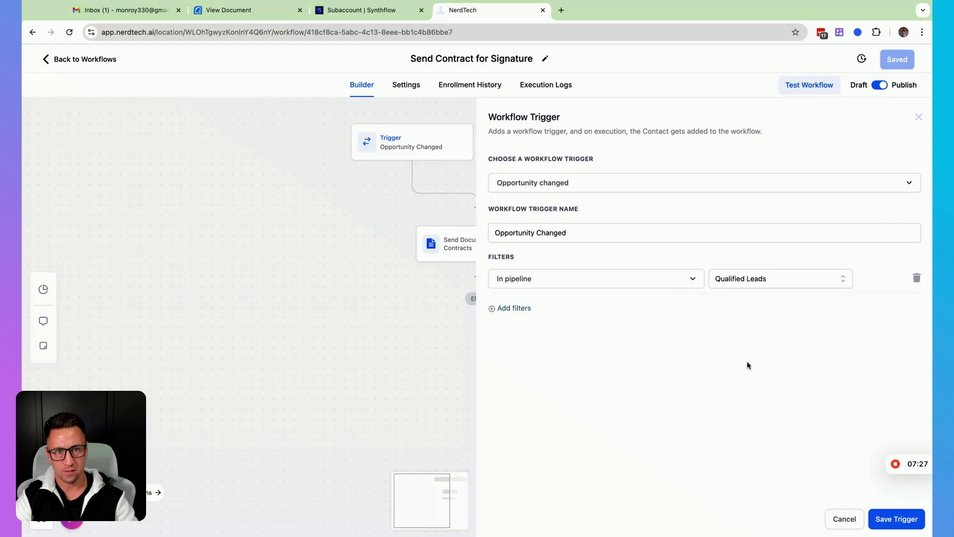
pyautogui.click(514, 309)
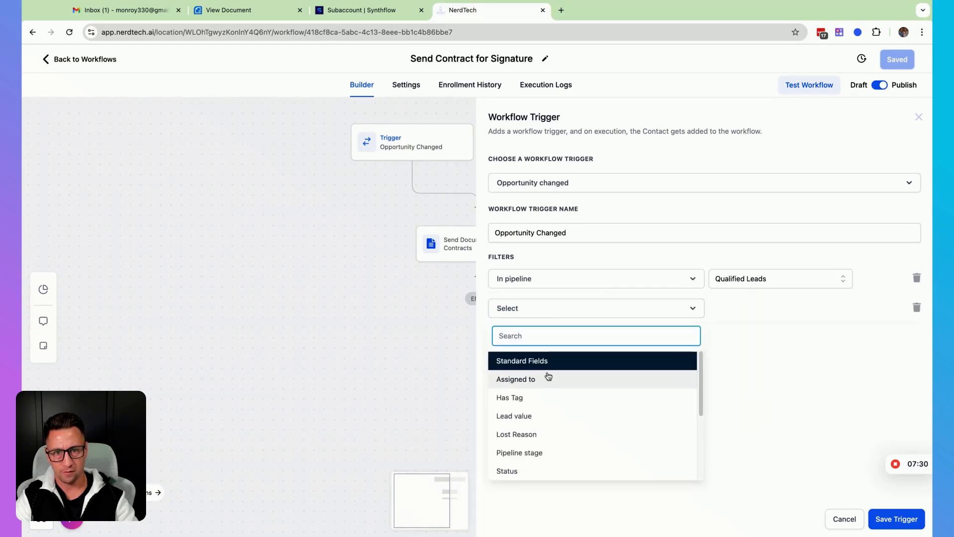
pyautogui.click(532, 452)
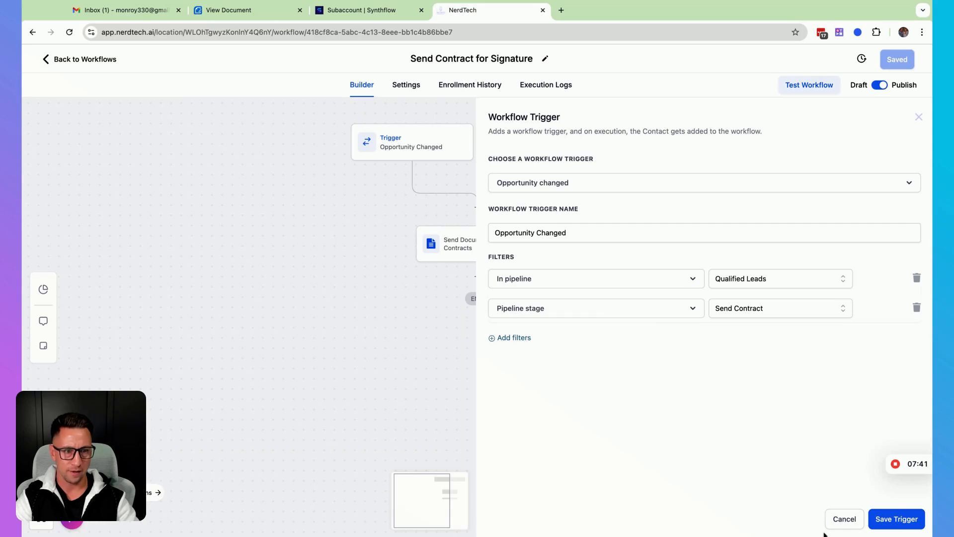
pyautogui.click(845, 519)
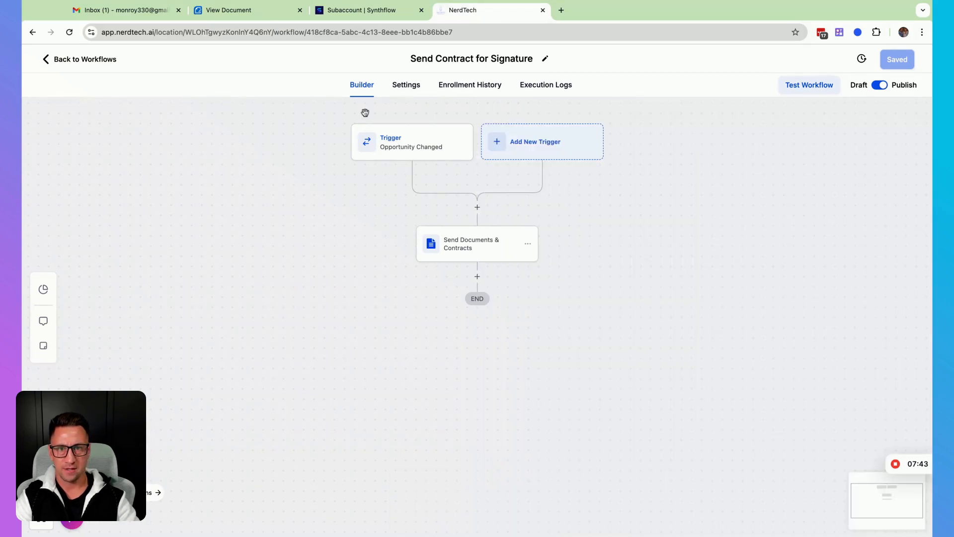
# Step: Open the existing Opportunity Changed trigger and the Send Documents & Contracts action in turn, closing each without saving
pyautogui.click(419, 152)
pyautogui.click(831, 525)
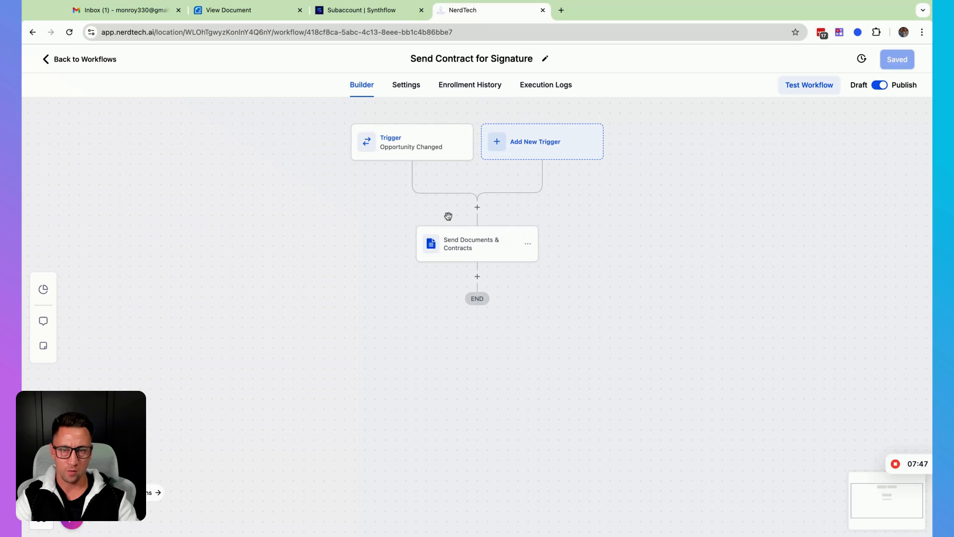
pyautogui.click(467, 249)
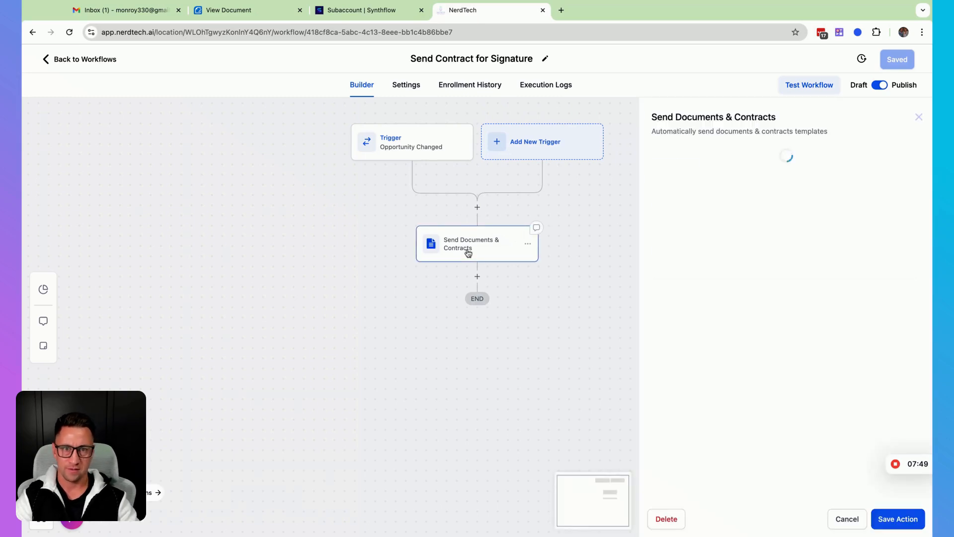
pyautogui.click(846, 519)
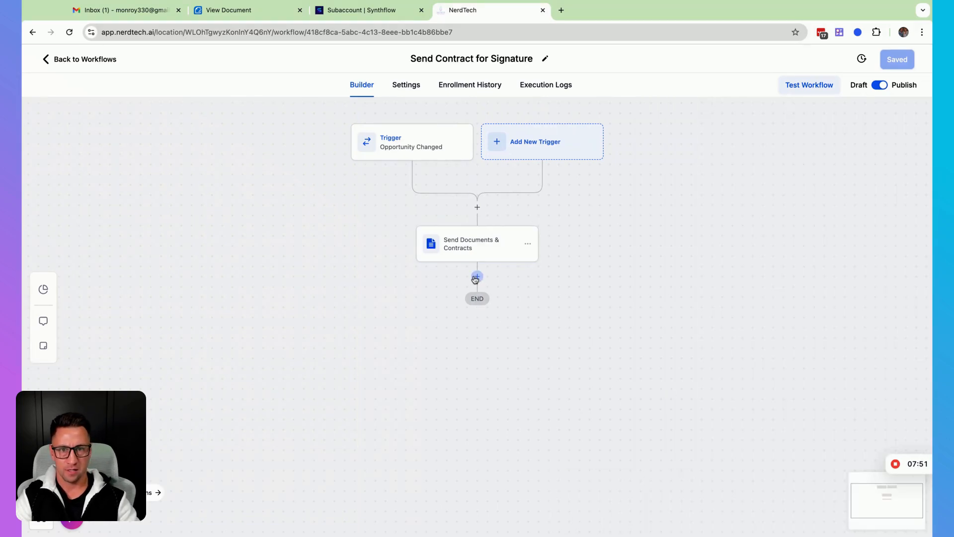
# Step: Start a new Send Documents & Contracts action after the existing one, found by searching the actions for "send do"
pyautogui.click(477, 277)
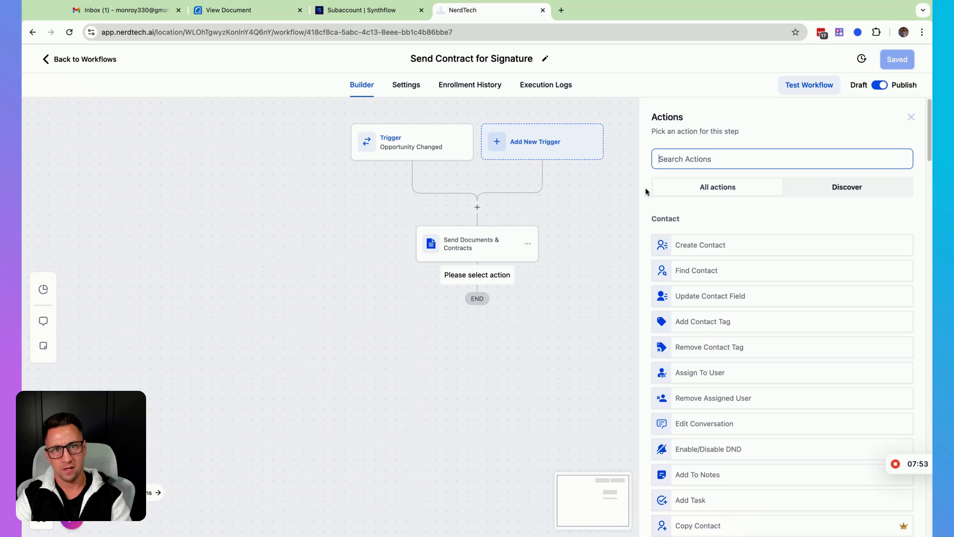
pyautogui.write('sen')
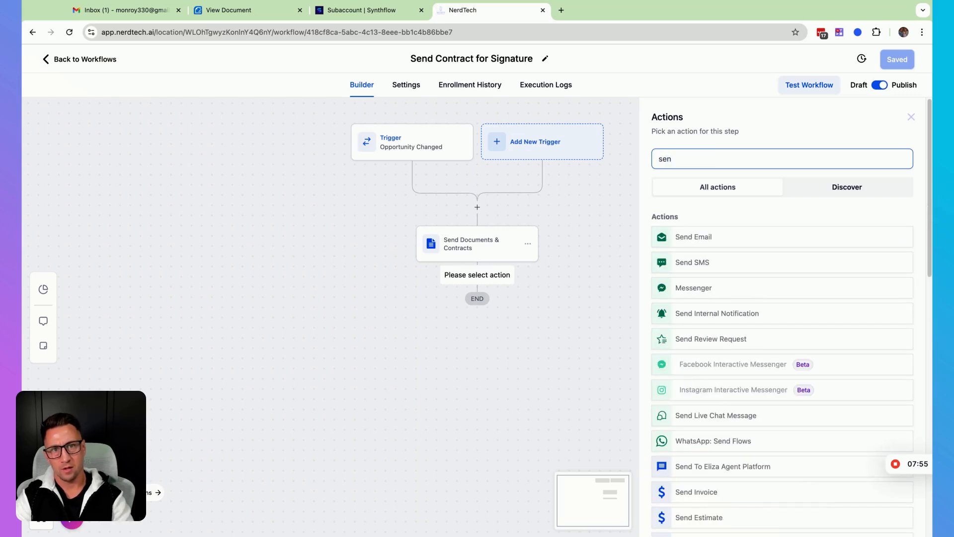
pyautogui.press('BackSpace')
pyautogui.write('nd do')
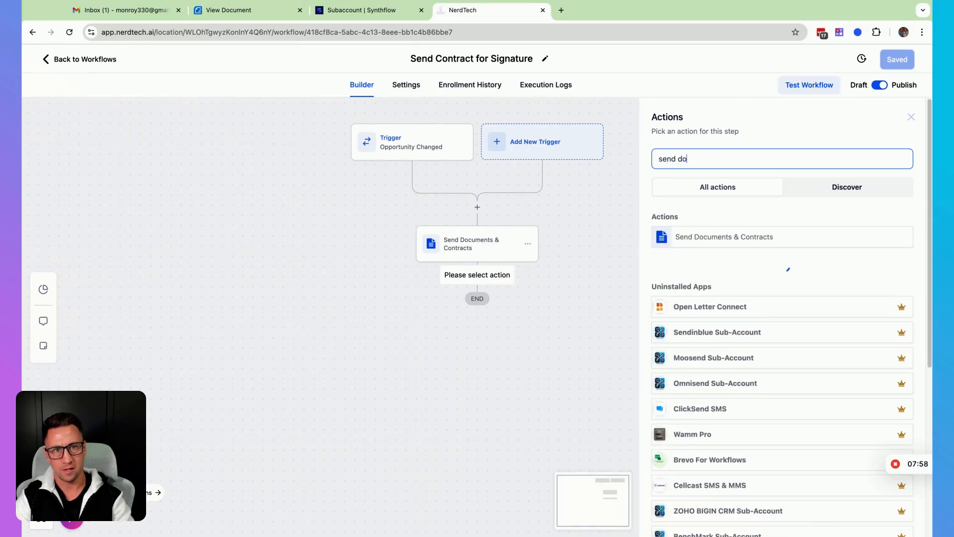
pyautogui.click(695, 242)
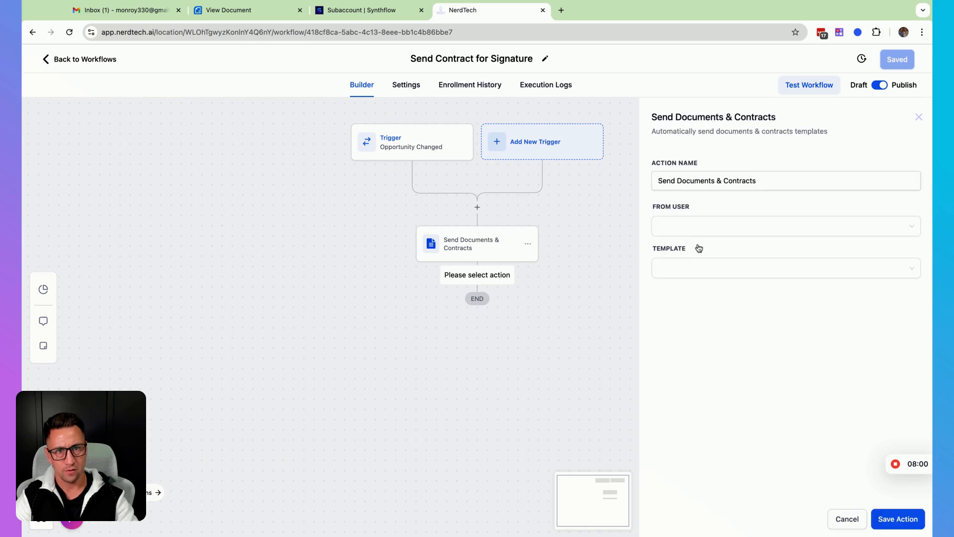
# Step: Choose the sending user and the Real Estate Sale Agreement - Seller - Template for the new action, and discard it without saving
pyautogui.click(686, 228)
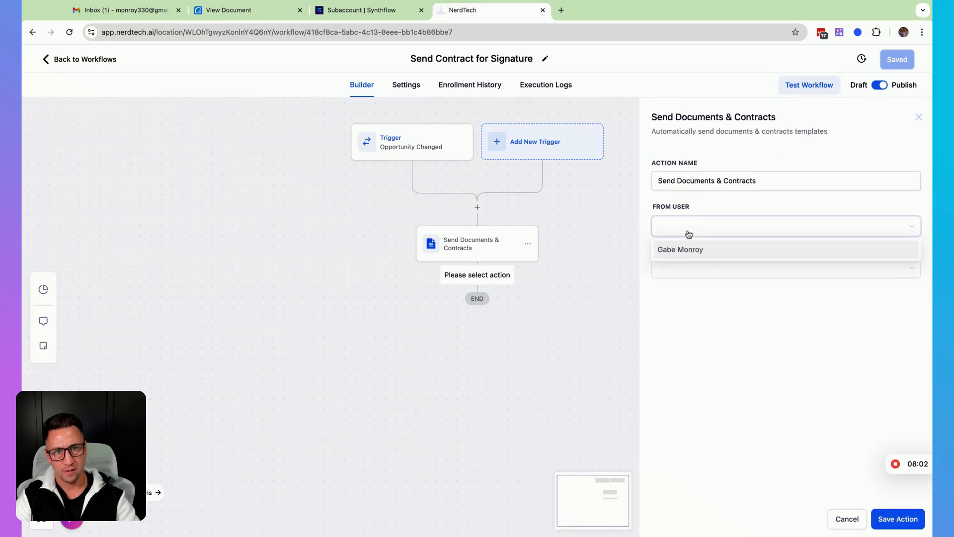
pyautogui.click(680, 253)
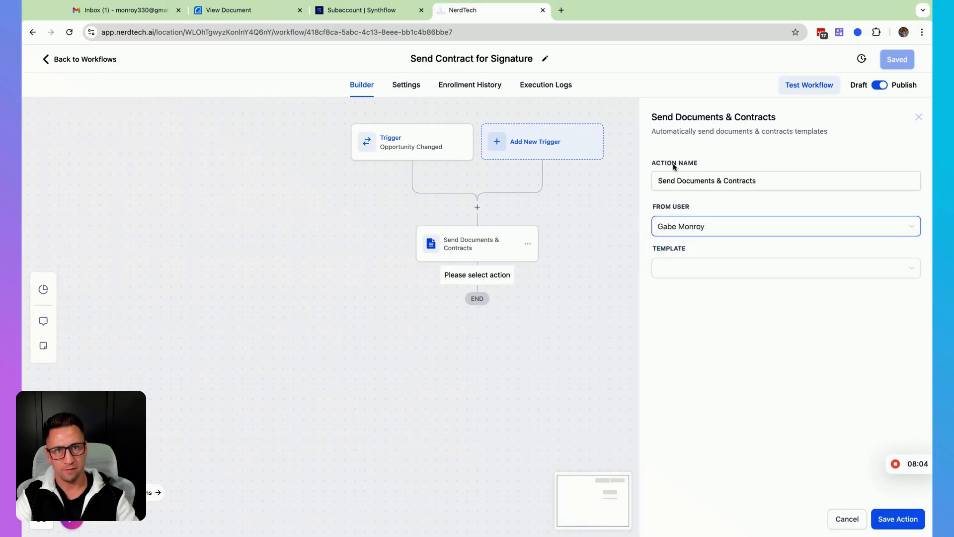
pyautogui.click(694, 273)
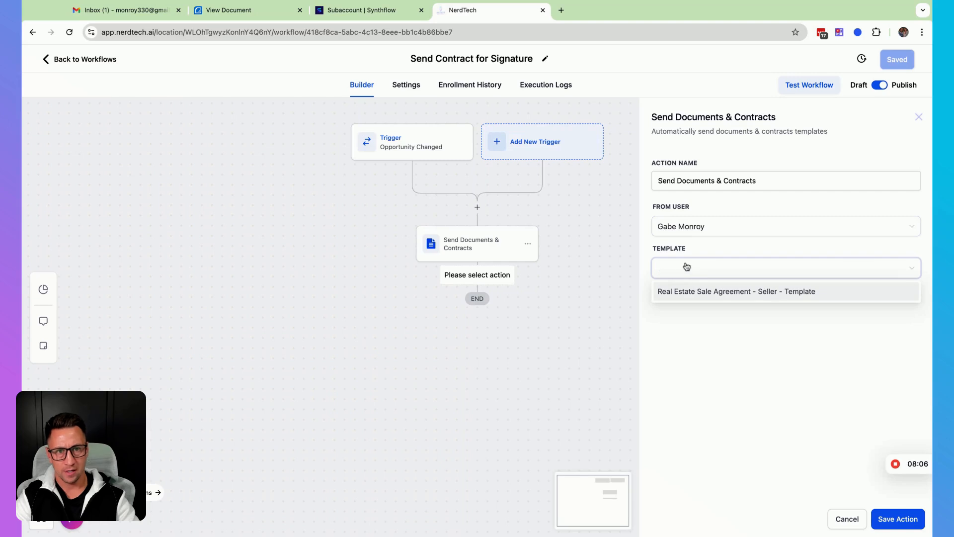
pyautogui.click(712, 296)
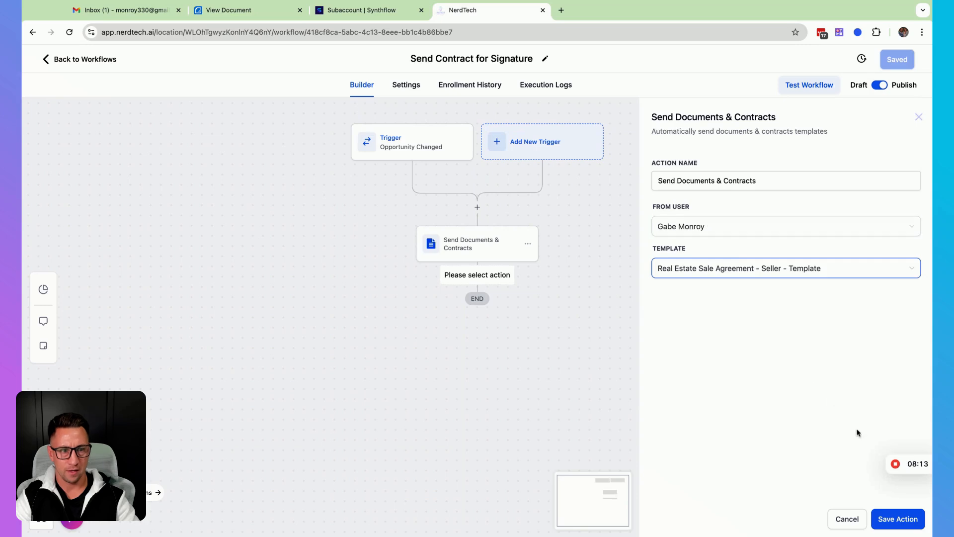
pyautogui.click(847, 519)
# Step: View the sender and template settings of the existing Send Documents & Contracts action and close it without saving
pyautogui.click(504, 254)
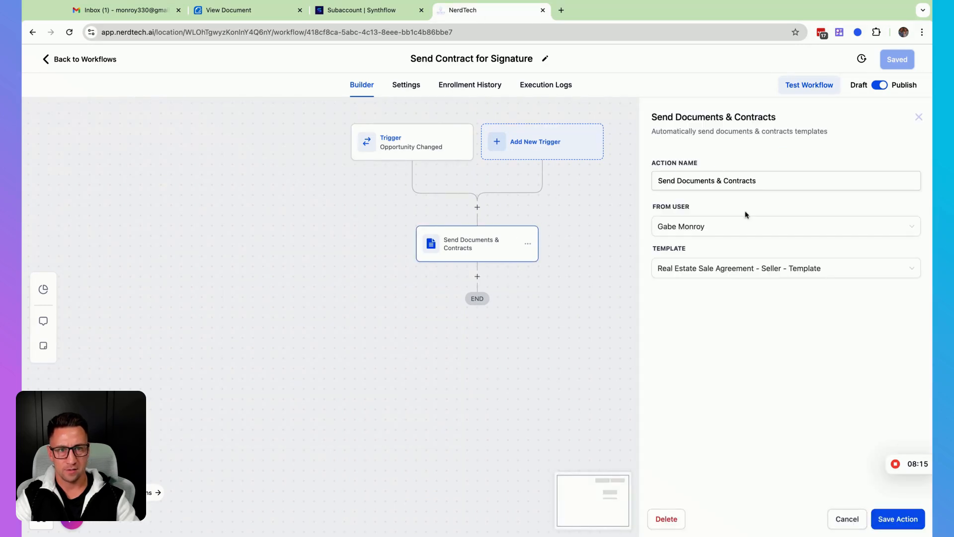
pyautogui.click(847, 518)
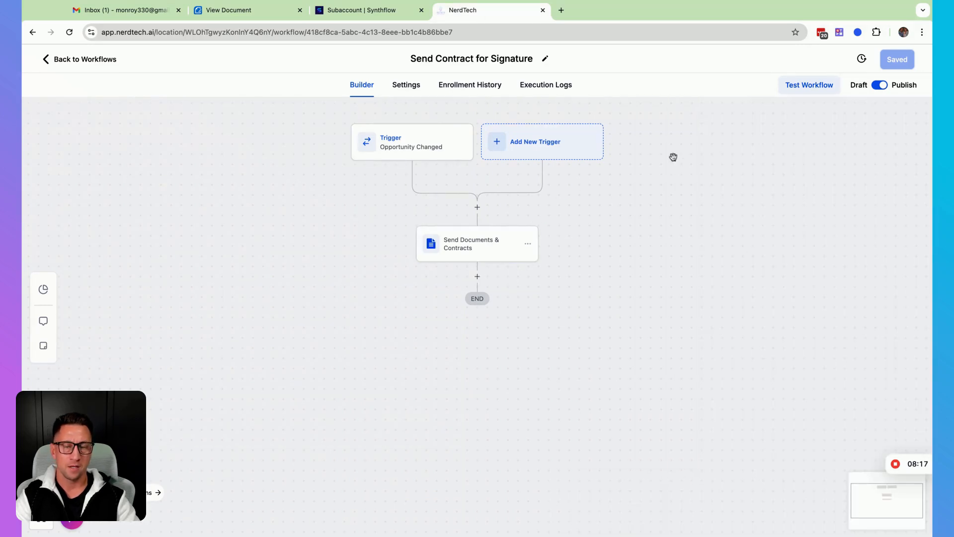